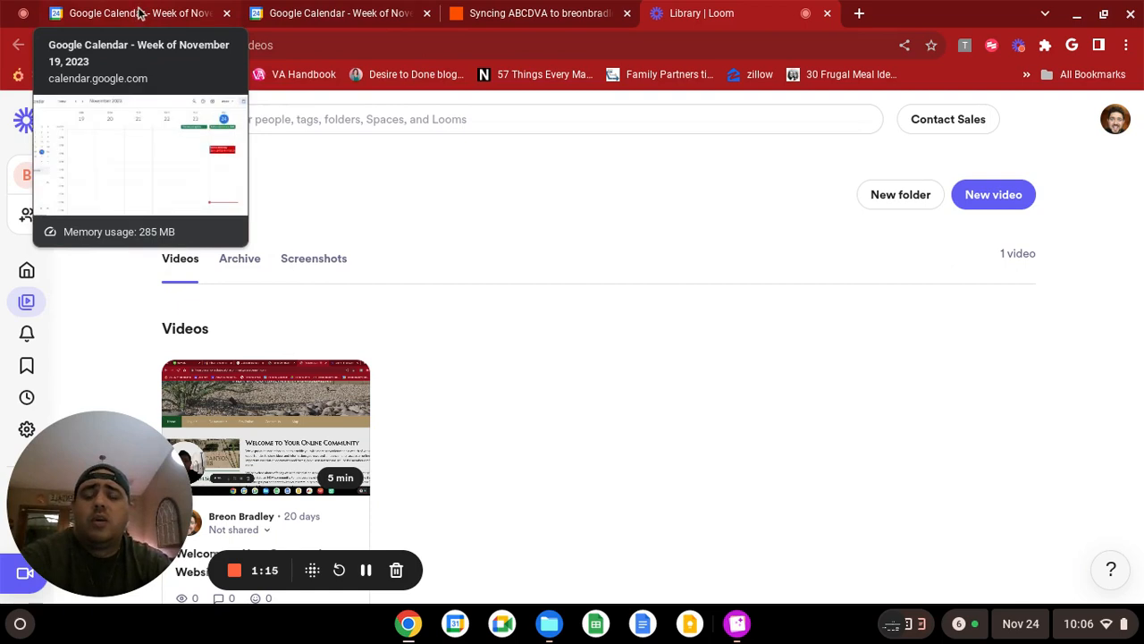
Switch to the Zap in Zapier, and compare the week of November 19, 2023 in the two Google Calendar accounts.
left_click(478, 9)
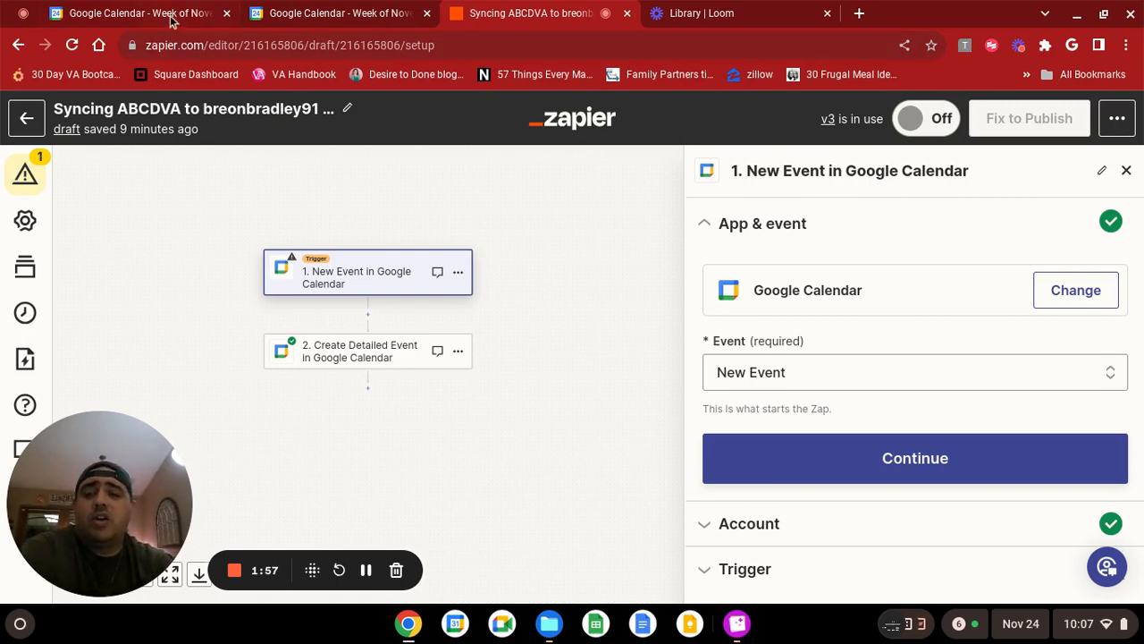
mouse_move(176, 16)
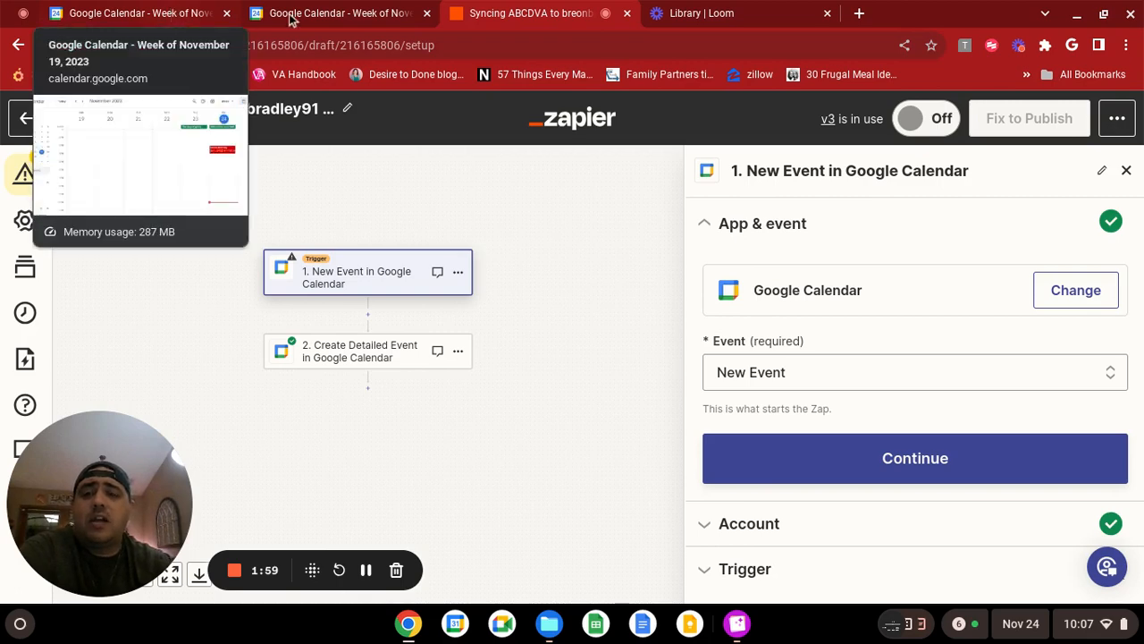
left_click(198, 14)
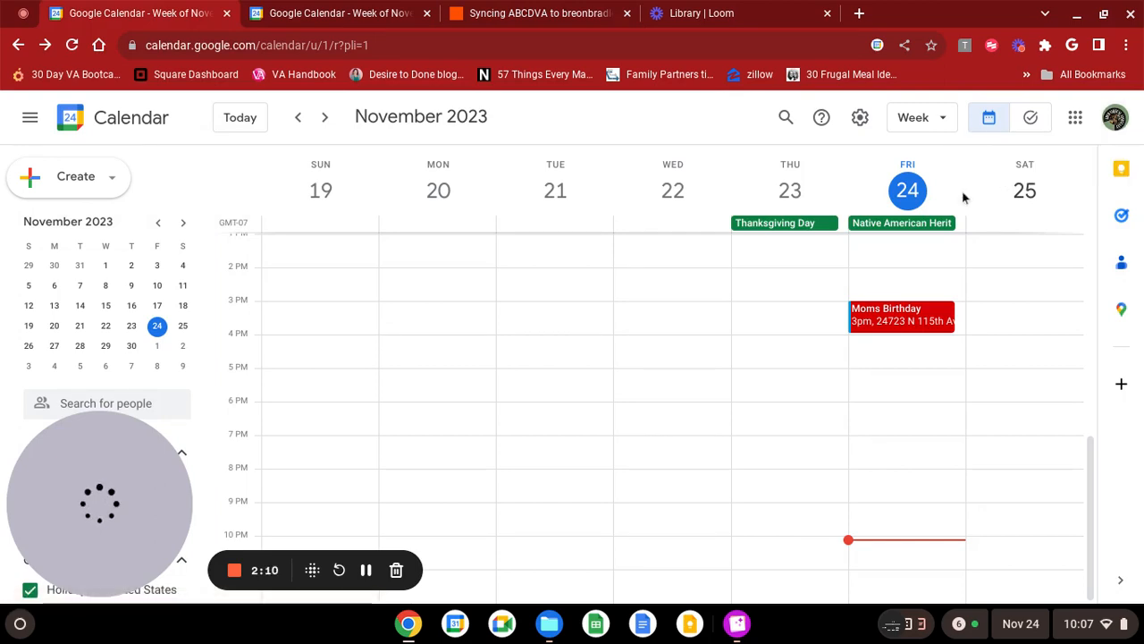
left_click(331, 13)
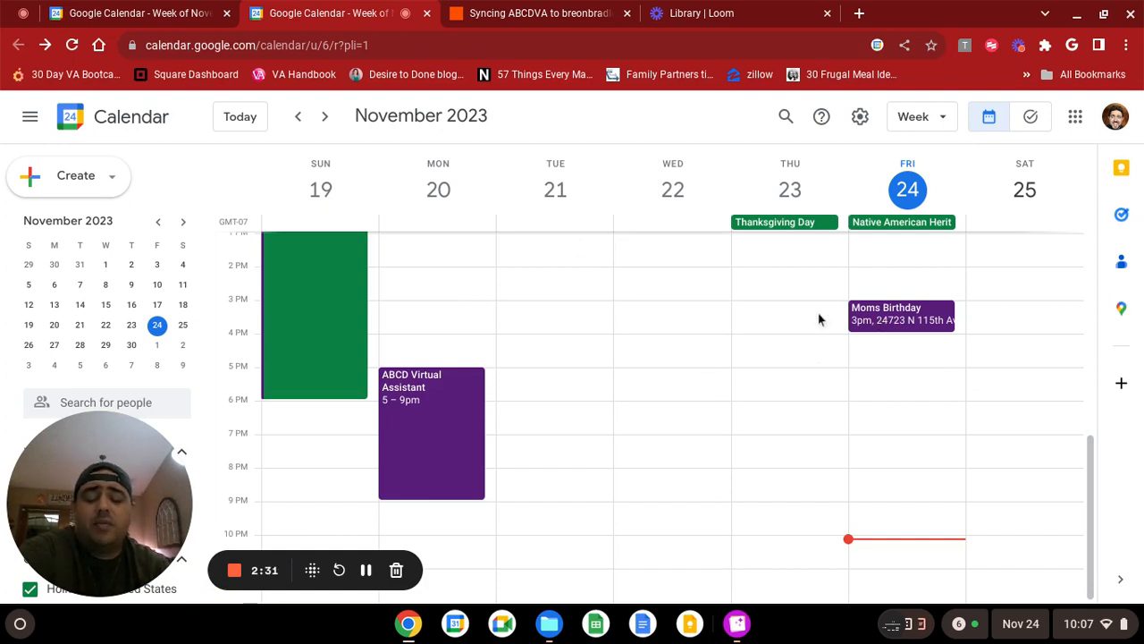
left_click(154, 7)
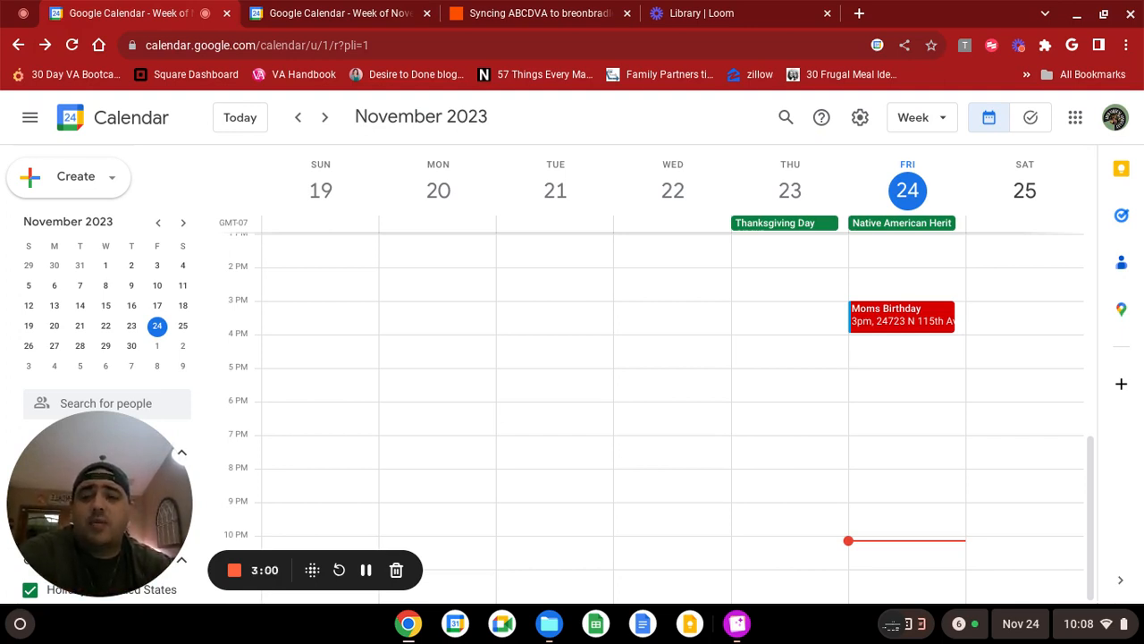
Return to the Zap in Zapier, review the Google Calendar trigger options, choose New Event and continue.
left_click(562, 16)
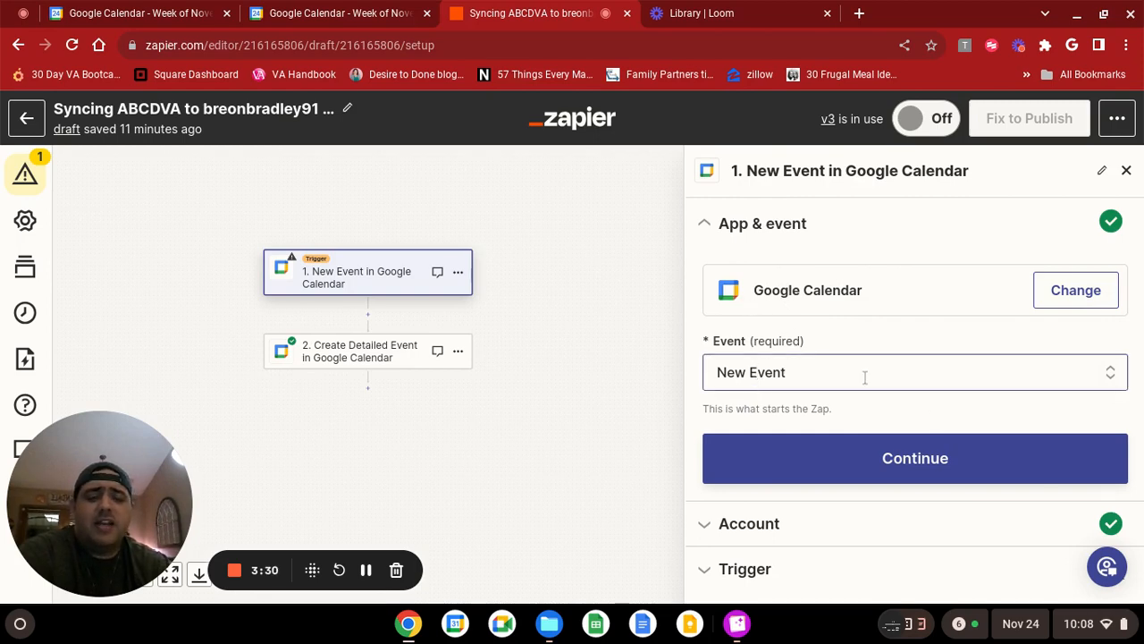
left_click(1111, 374)
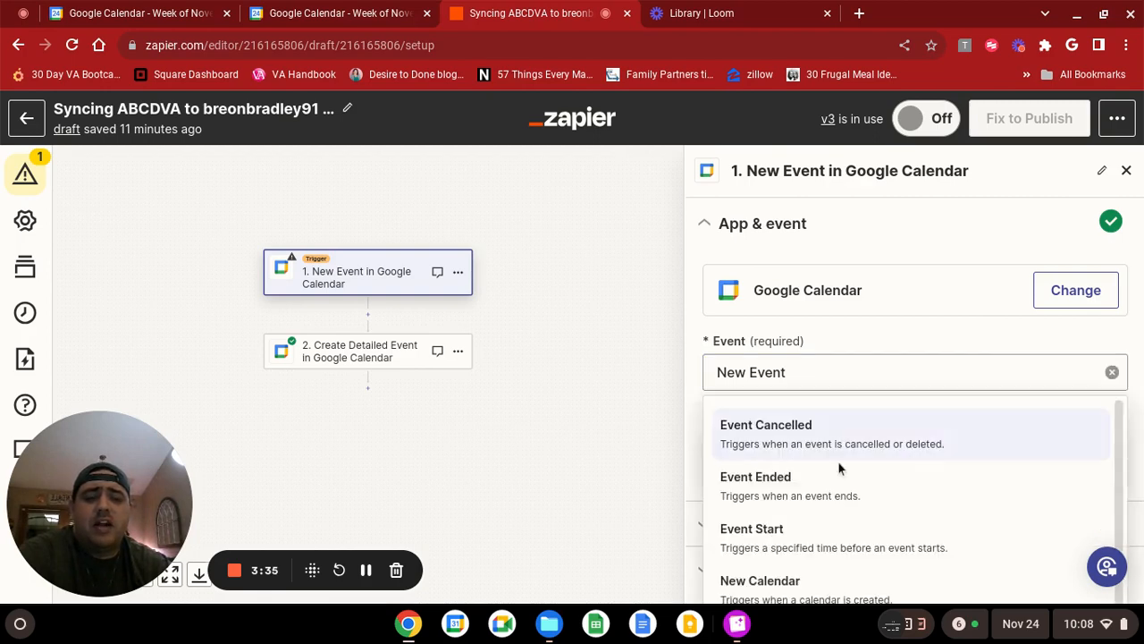
scroll(854, 456, "down", 3)
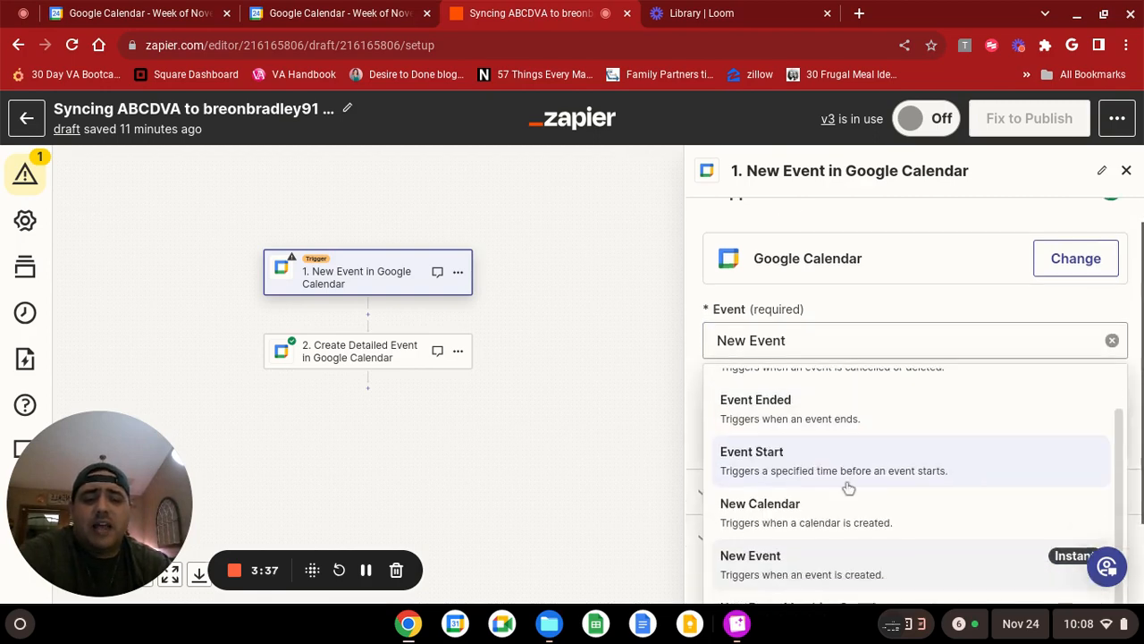
scroll(811, 528, "down", 1)
scroll(830, 506, "up", 1)
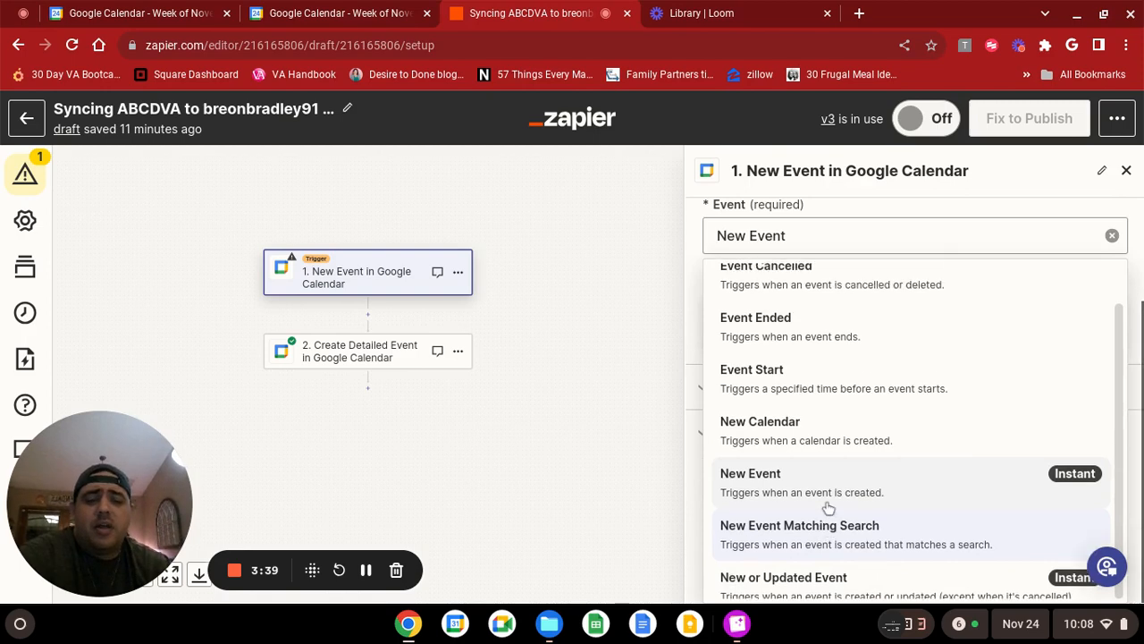
scroll(832, 447, "up", 1)
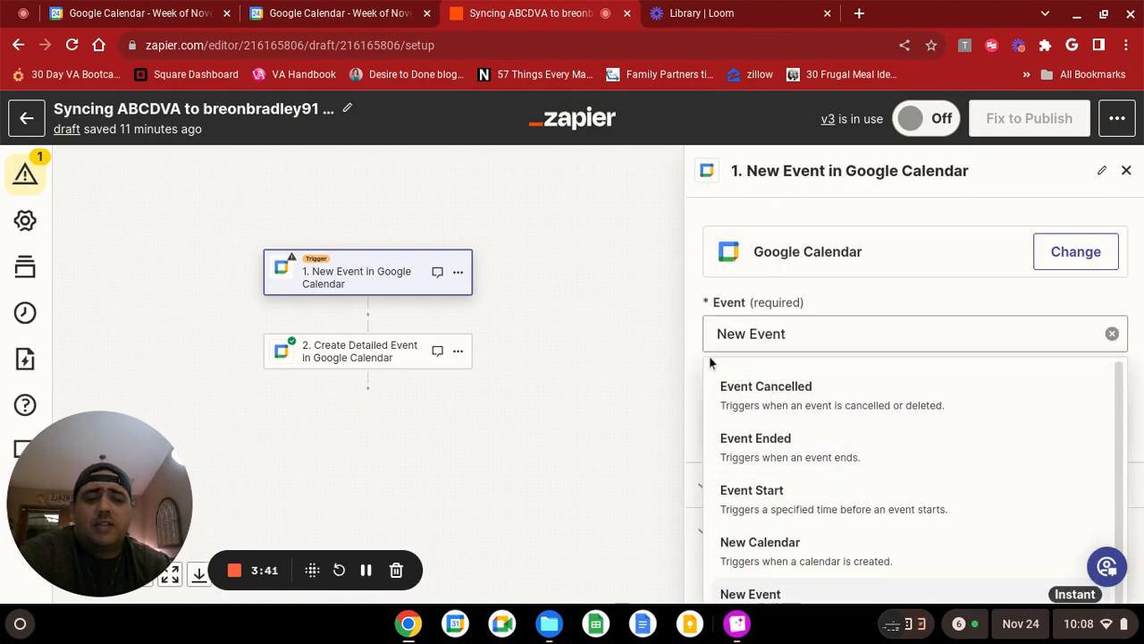
scroll(737, 353, "down", 1)
scroll(744, 402, "down", 1)
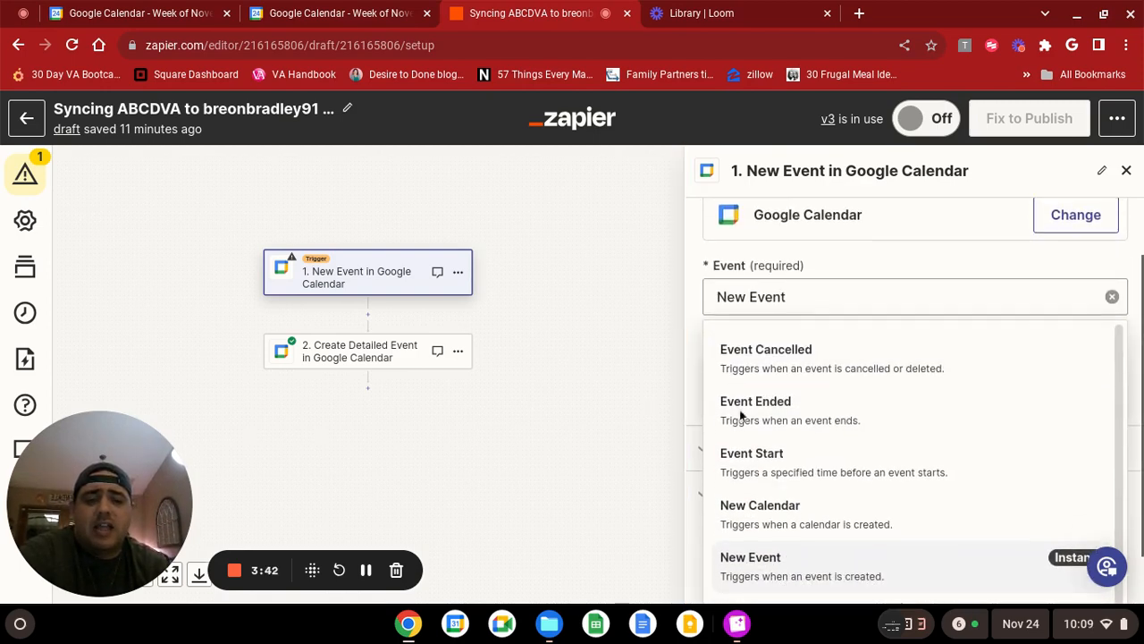
scroll(787, 548, "down", 1)
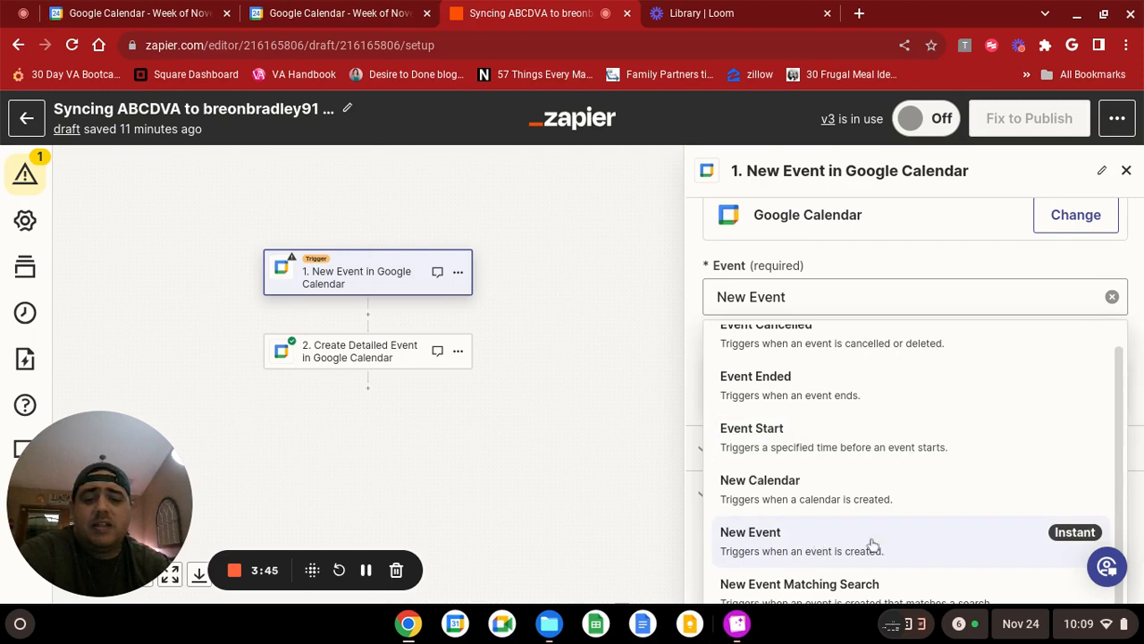
left_click(754, 536)
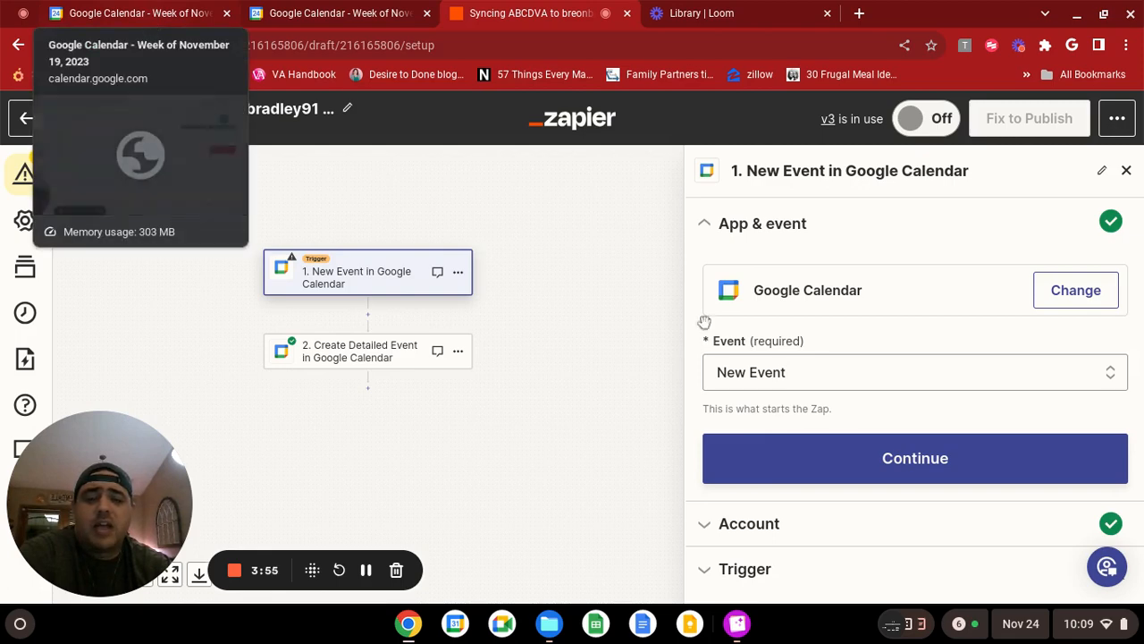
left_click(803, 467)
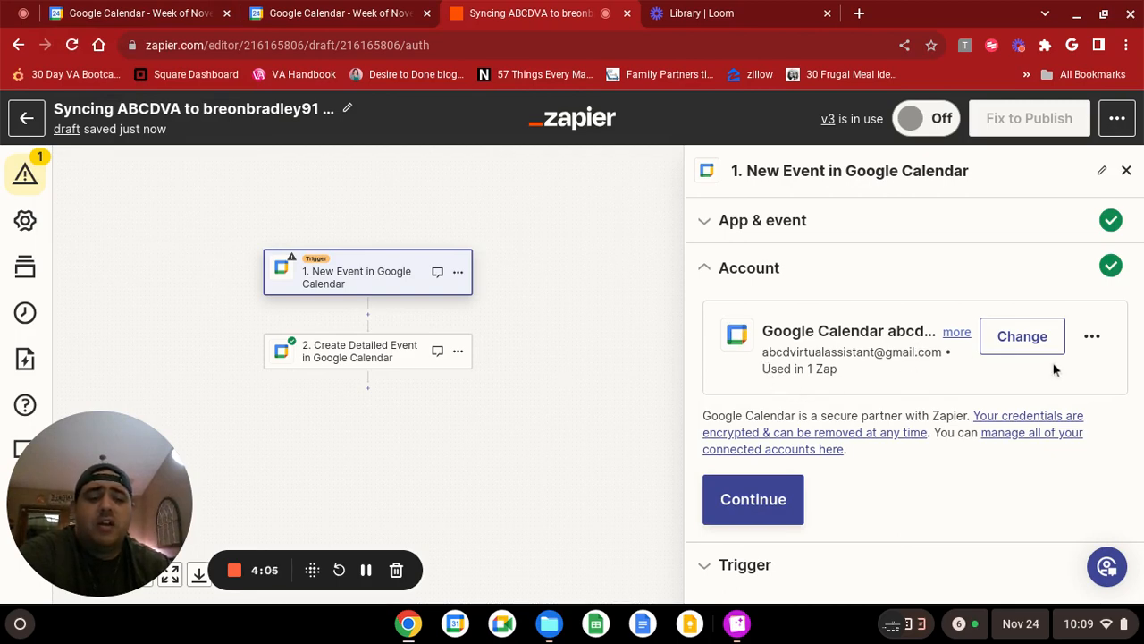
Accept the trigger's connected Google Calendar account and set the trigger calendar to that account's own main calendar.
left_click(770, 498)
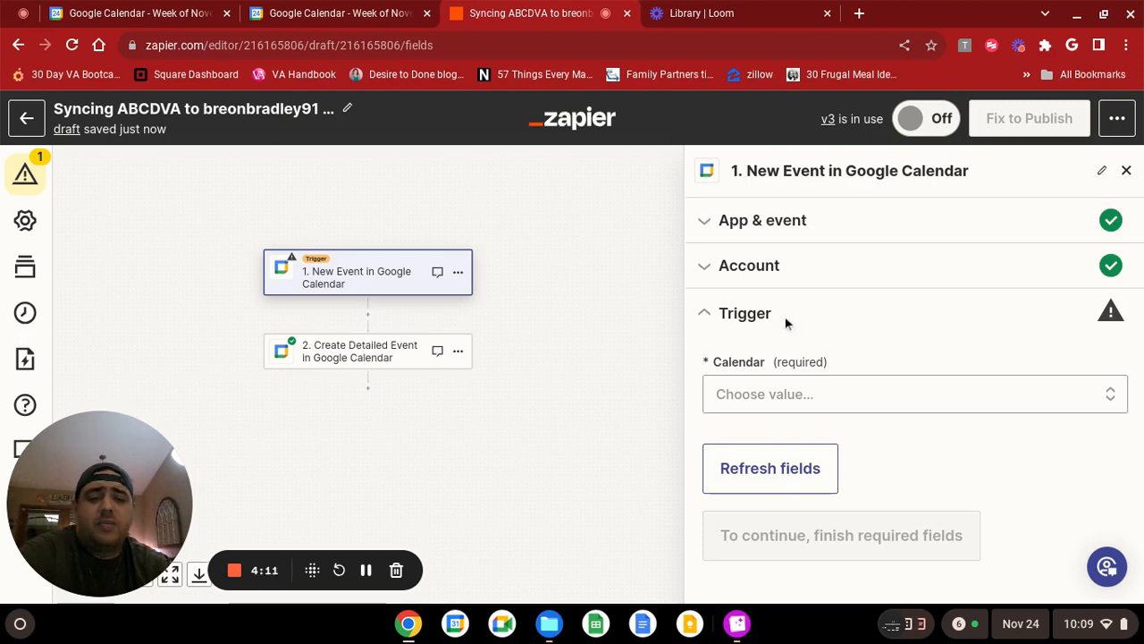
left_click(798, 398)
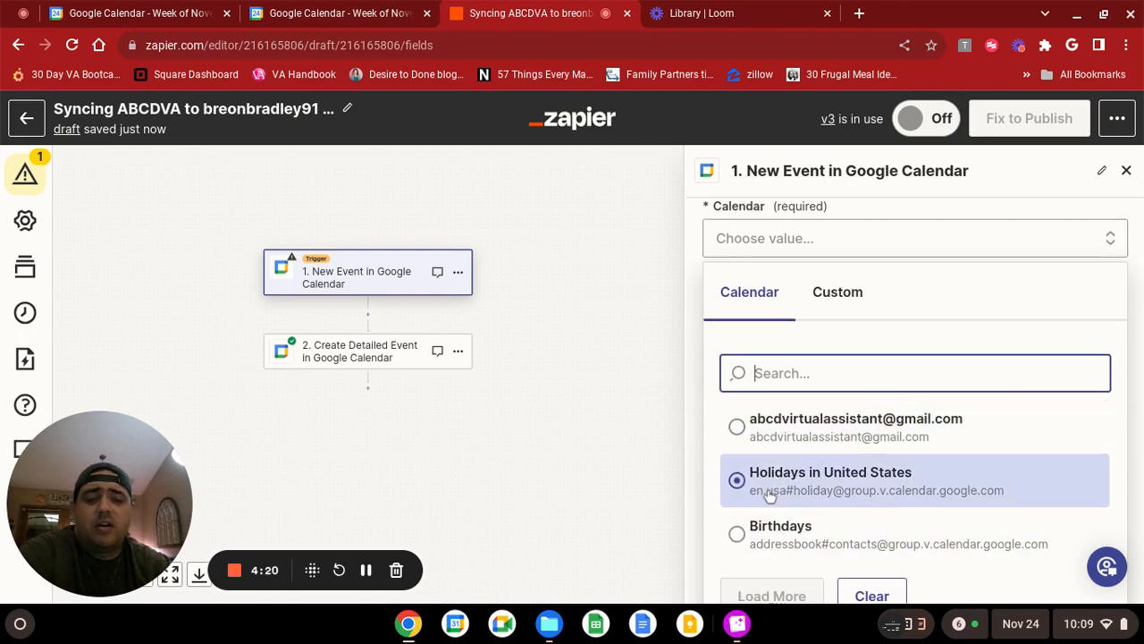
left_click(751, 436)
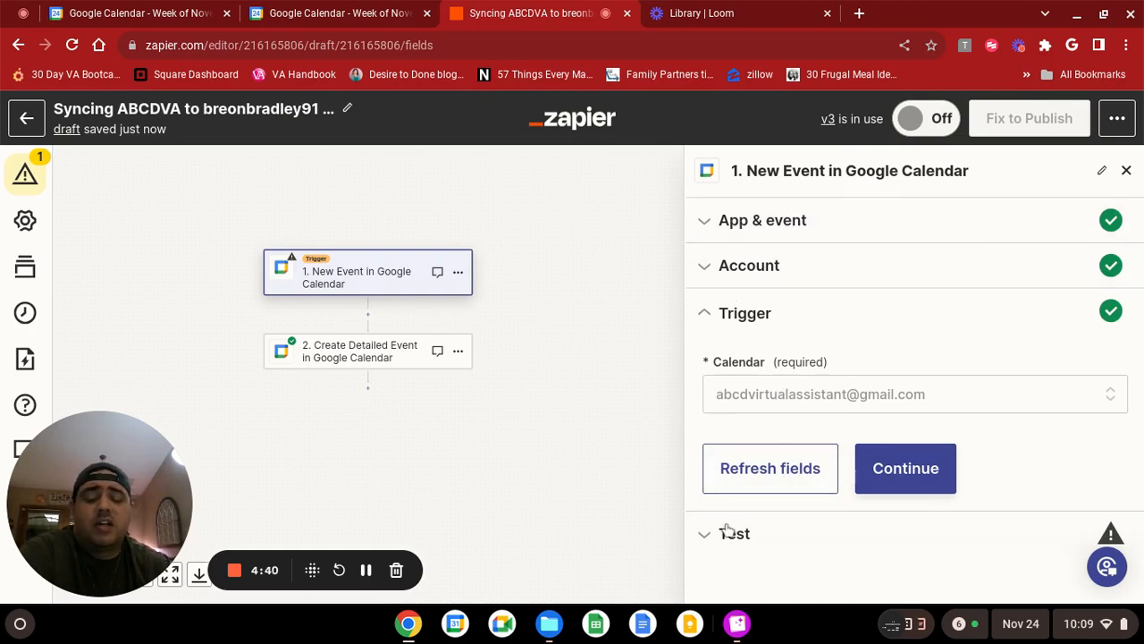
left_click(929, 468)
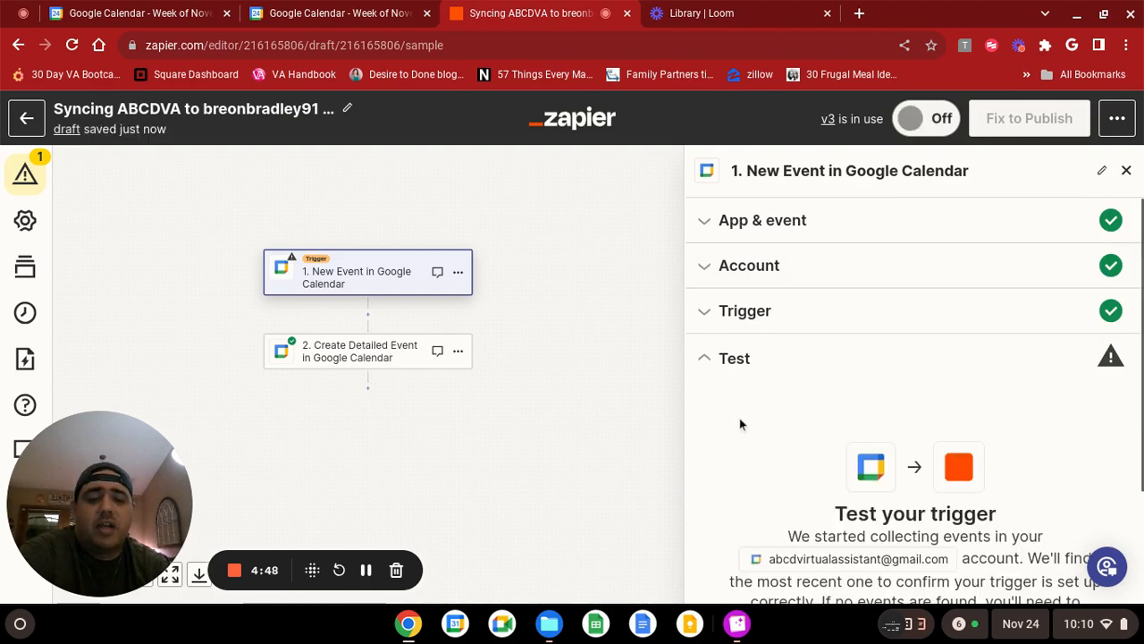
Review the trigger's test records and continue with Event B, the Moms Birthday record.
scroll(831, 451, "down", 1)
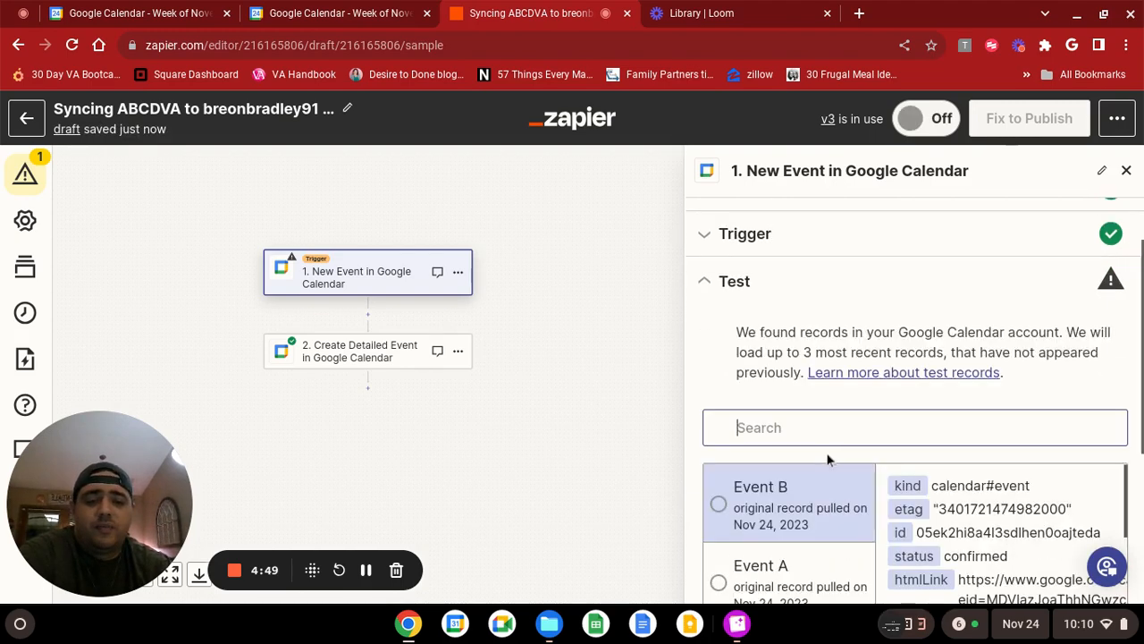
scroll(828, 460, "down", 3)
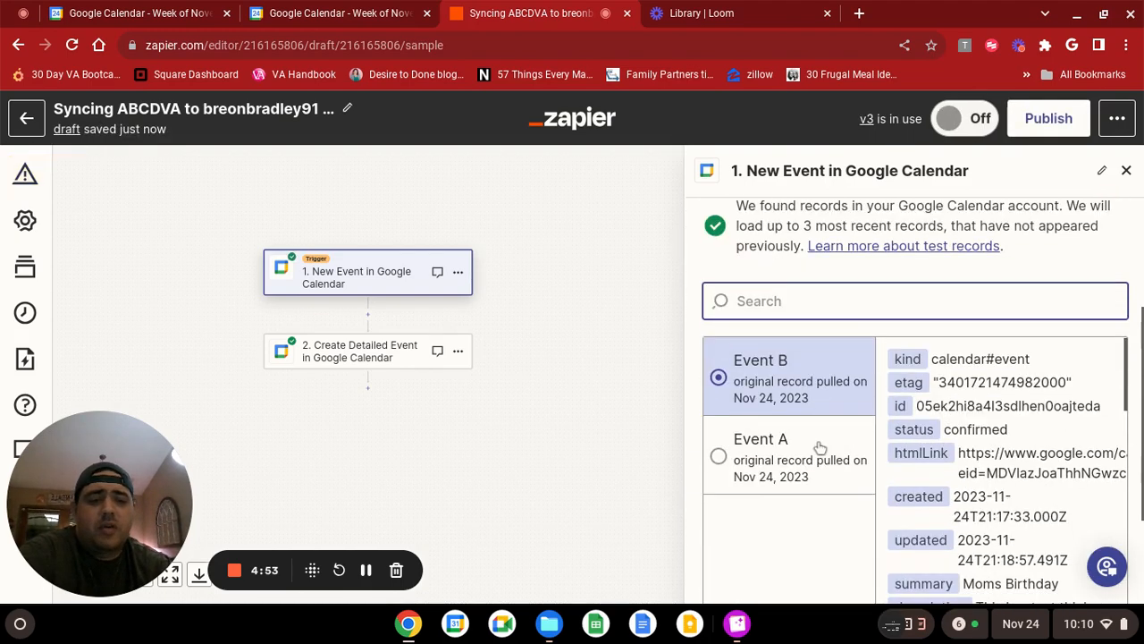
scroll(818, 442, "down", 3)
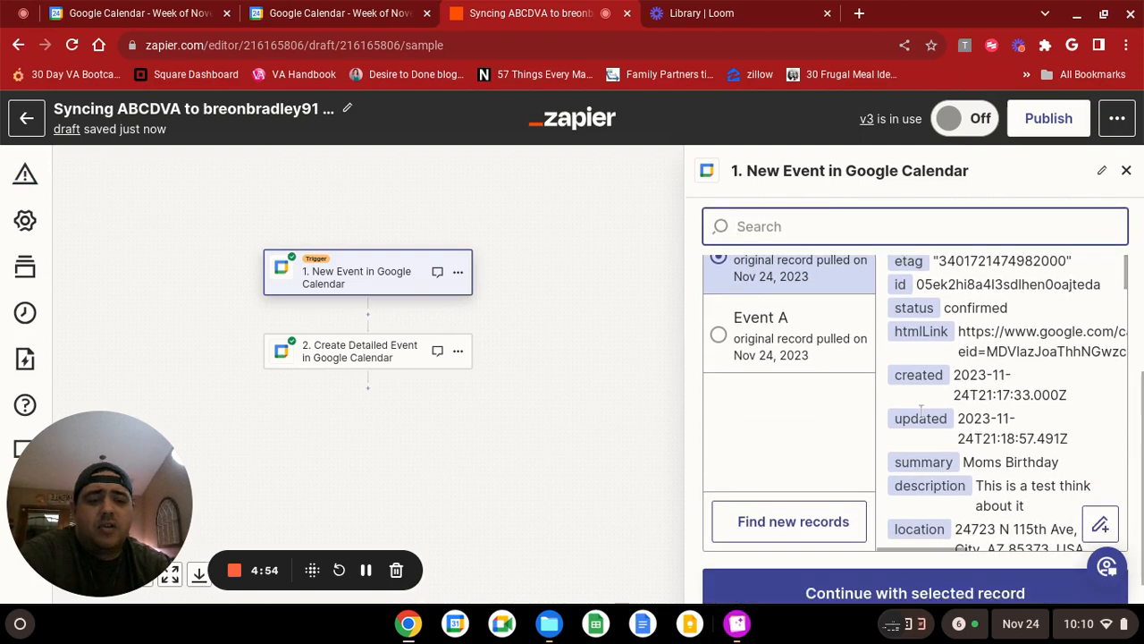
scroll(947, 411, "down", 2)
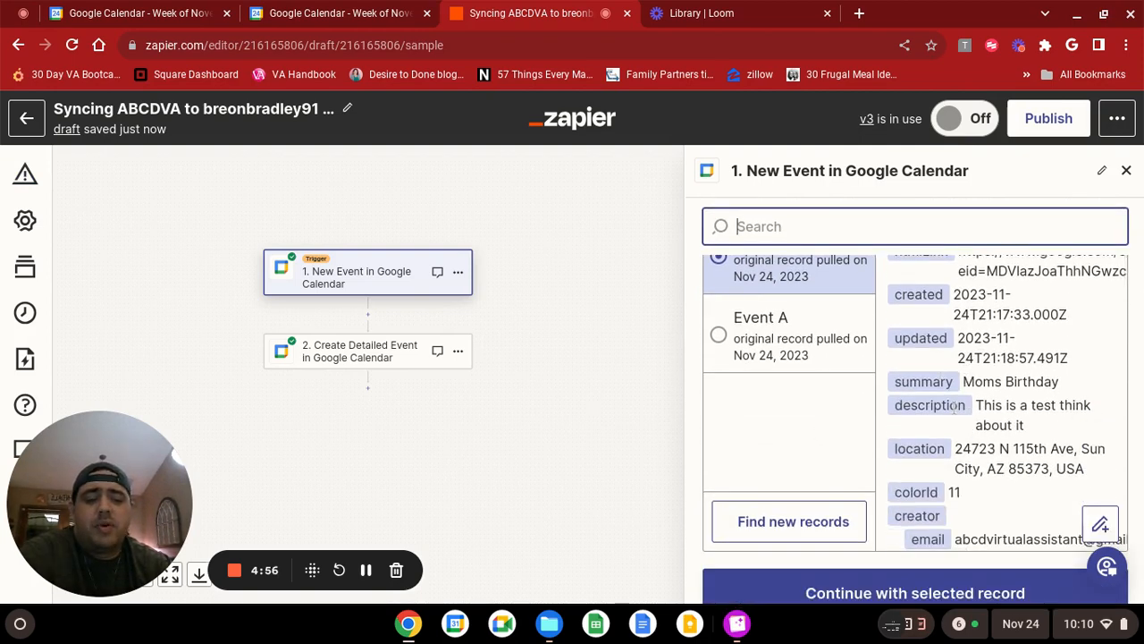
scroll(955, 407, "up", 5)
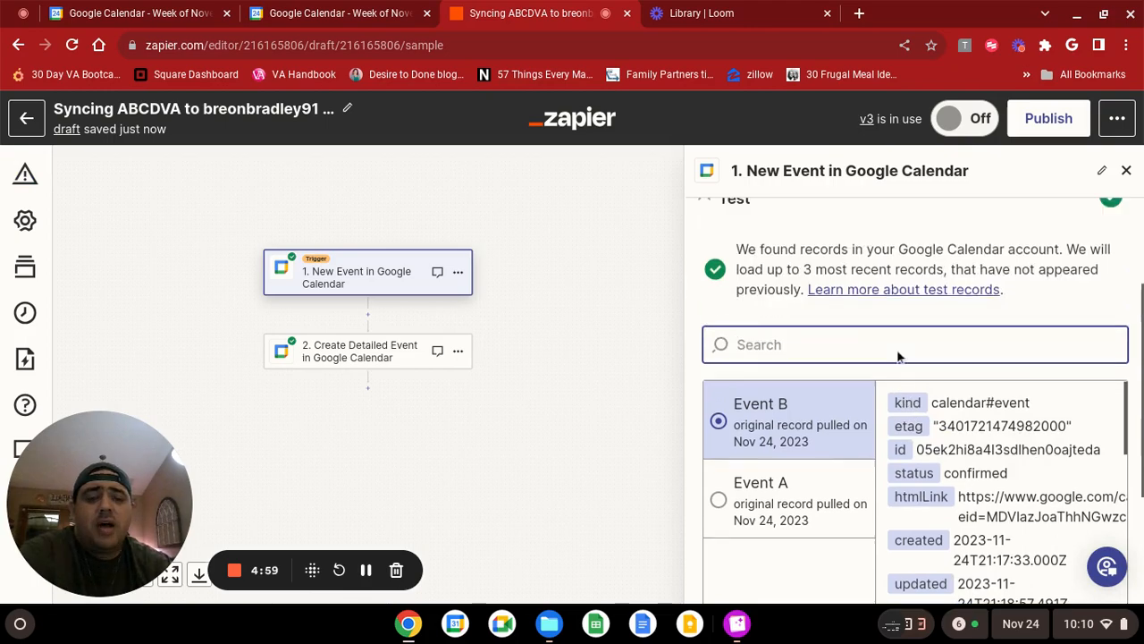
scroll(785, 327, "up", 3)
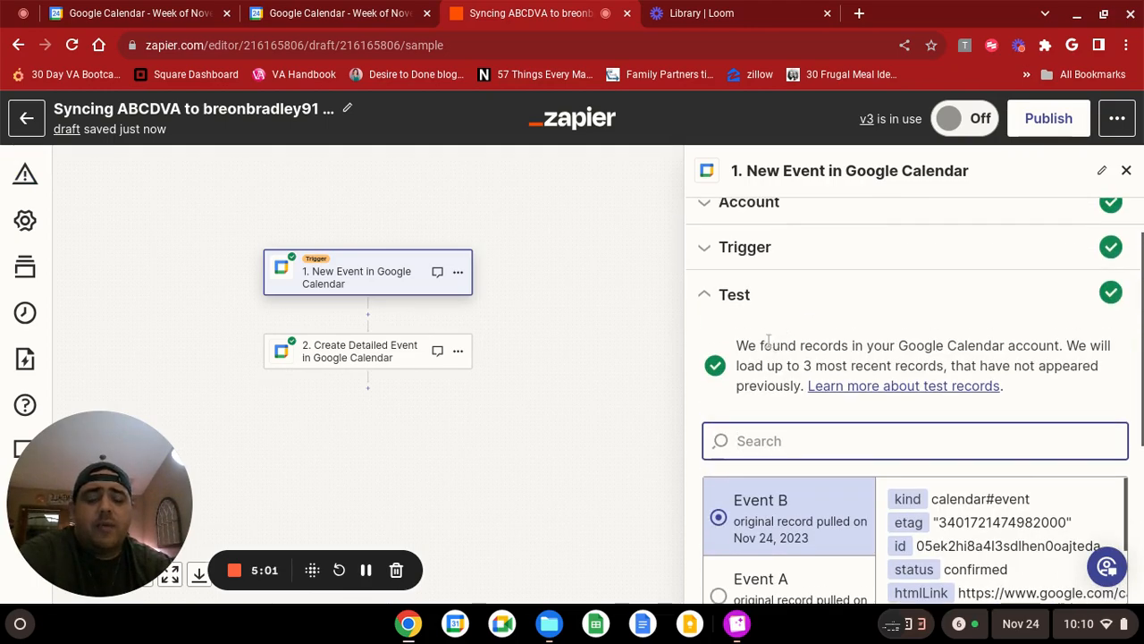
scroll(742, 358, "down", 2)
scroll(742, 370, "down", 2)
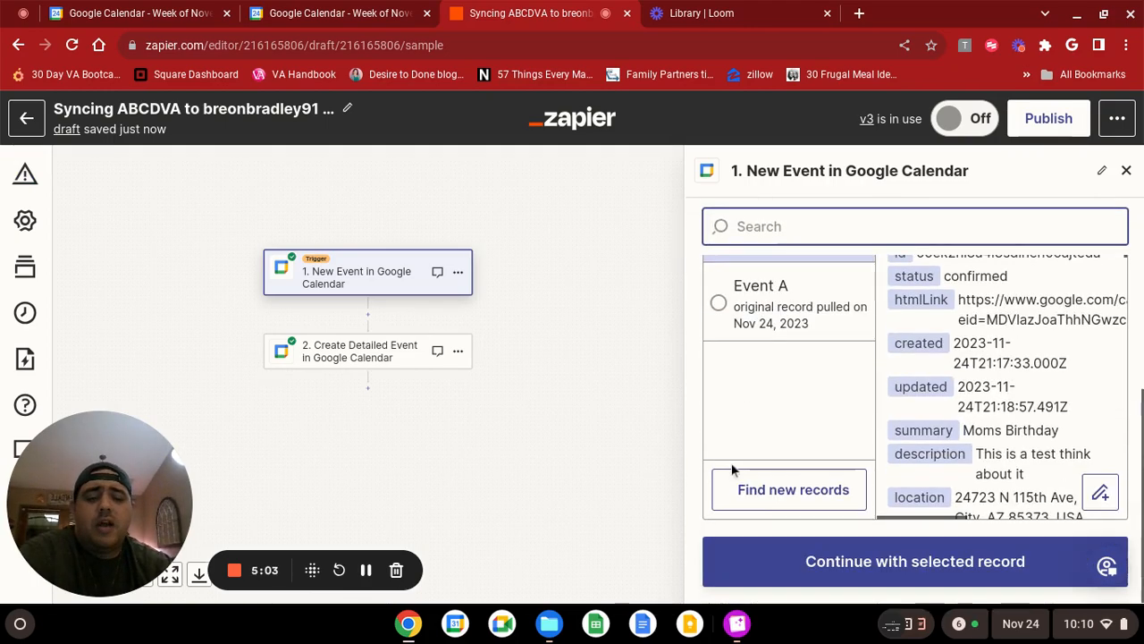
left_click(855, 562)
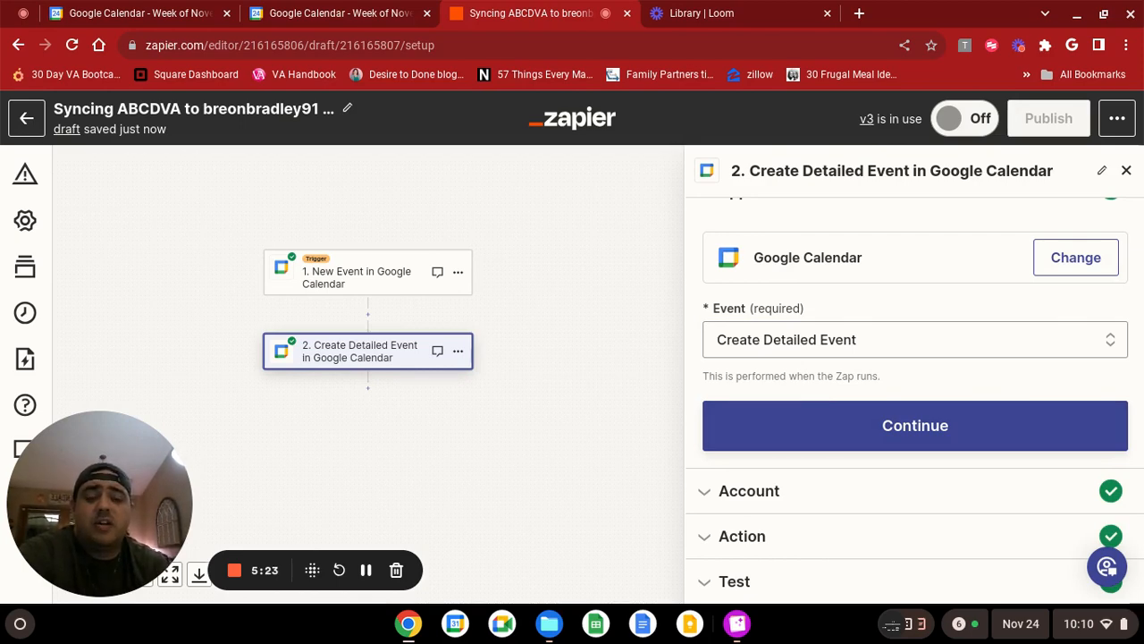
Keep Create Detailed Event as the action event and accept its connected Google Calendar account.
left_click(815, 424)
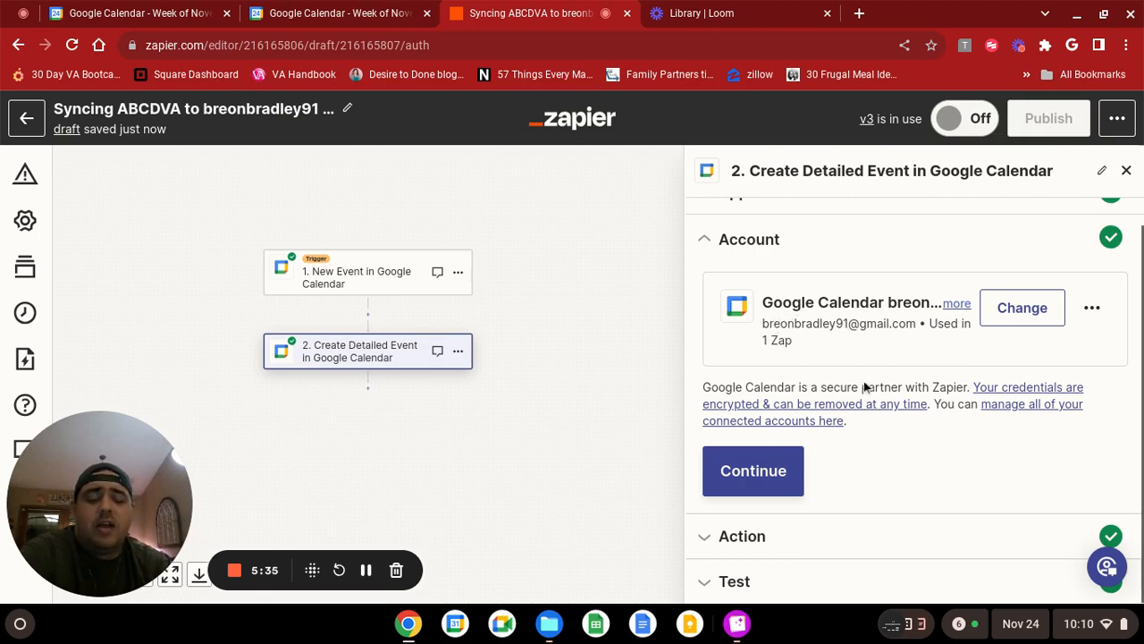
left_click(756, 467)
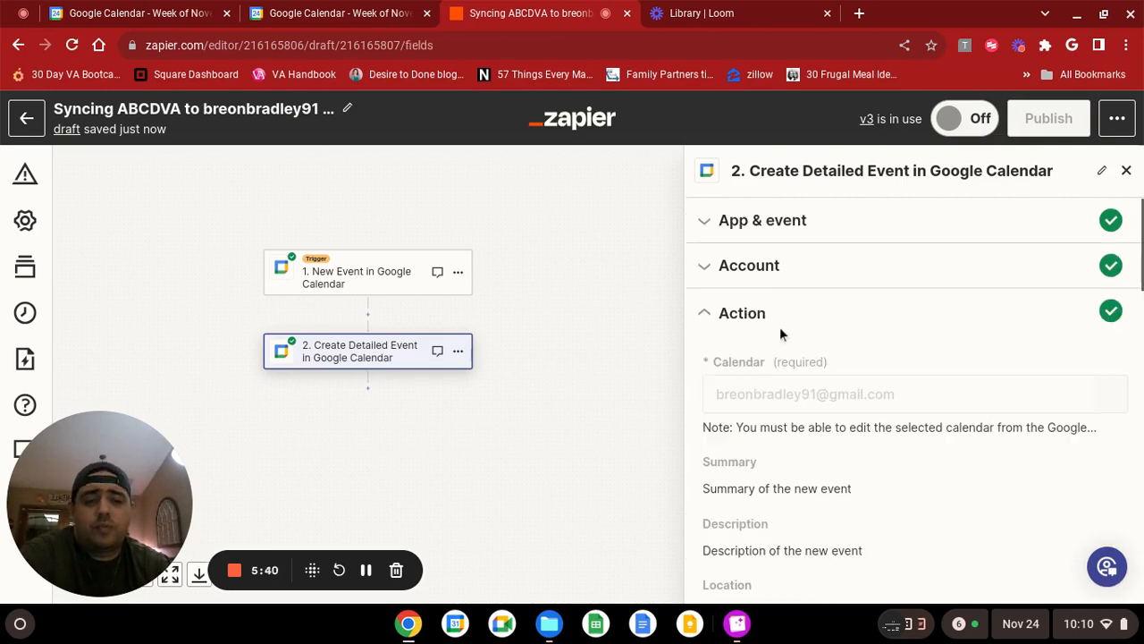
Examine the action's field mappings for calendar, summary, description, location, conferencing, and start and end times.
scroll(848, 300, "down", 1)
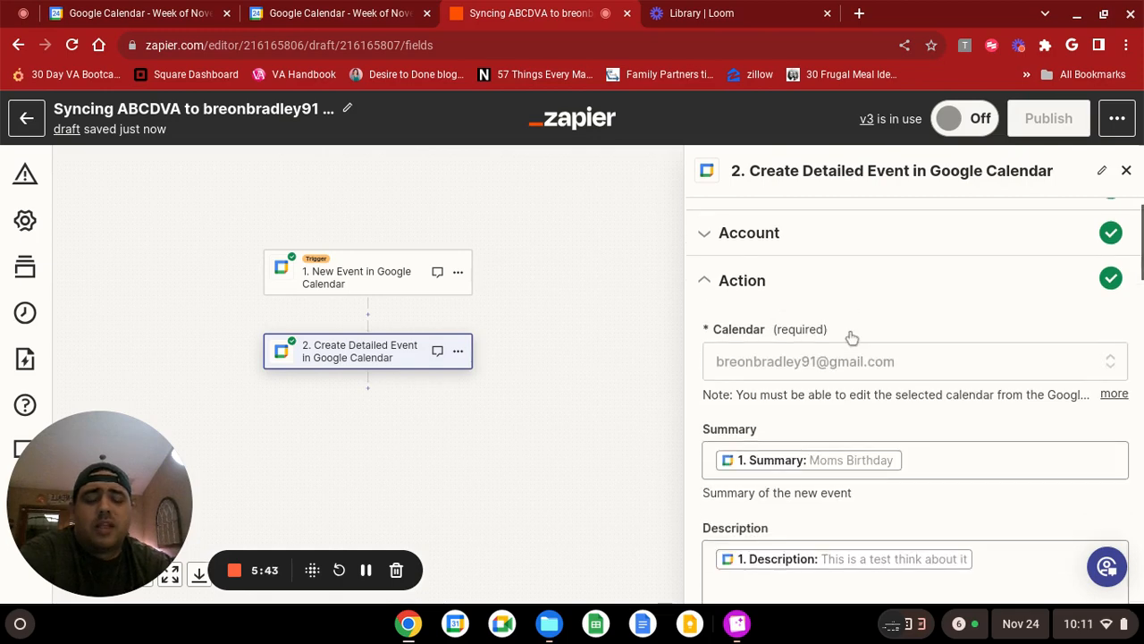
scroll(856, 321, "down", 3)
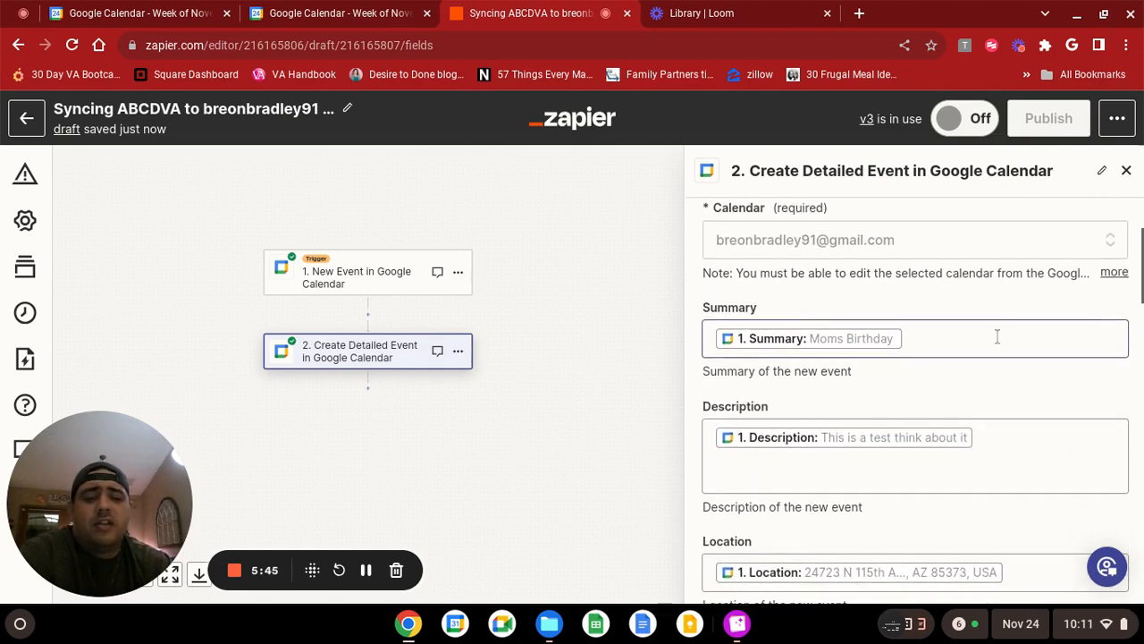
scroll(995, 351, "down", 5)
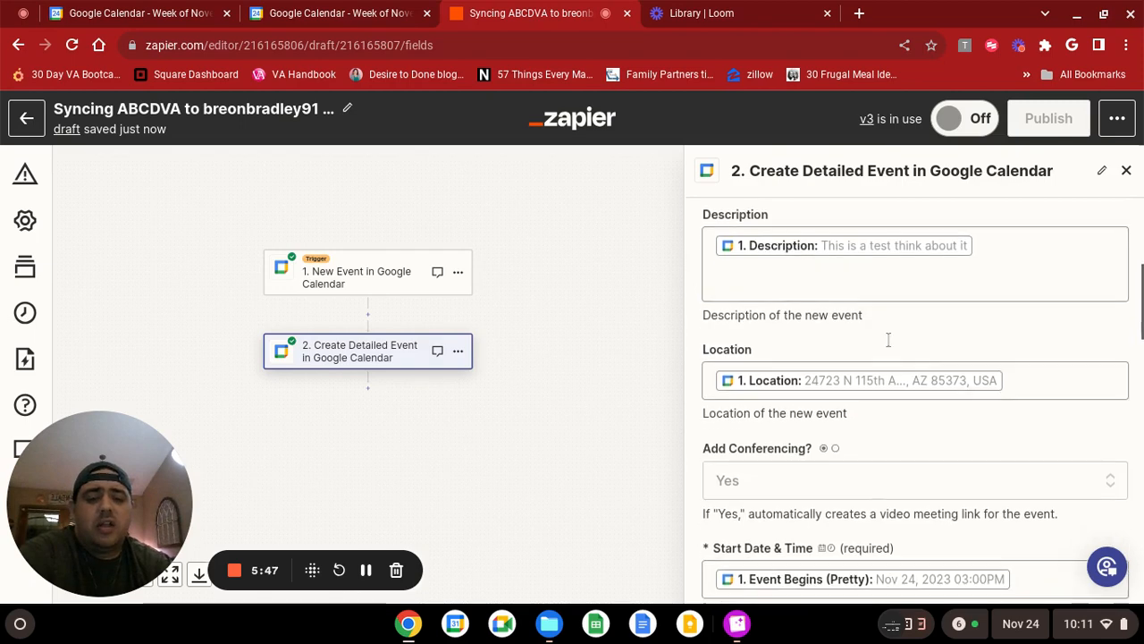
scroll(874, 362, "down", 8)
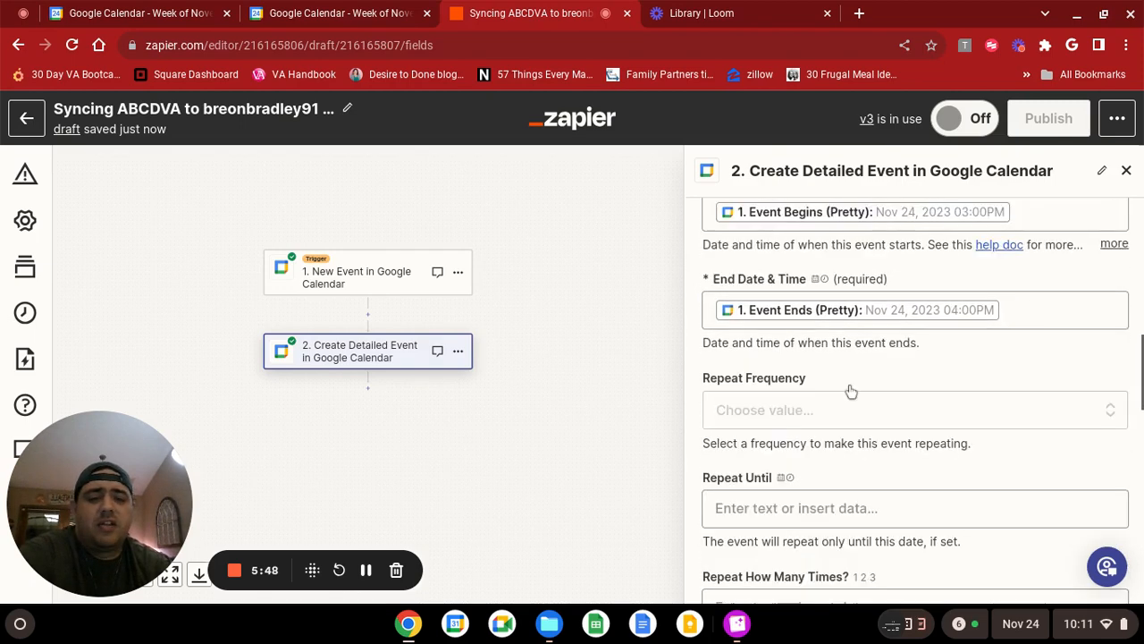
scroll(845, 393, "down", 2)
scroll(846, 375, "up", 8)
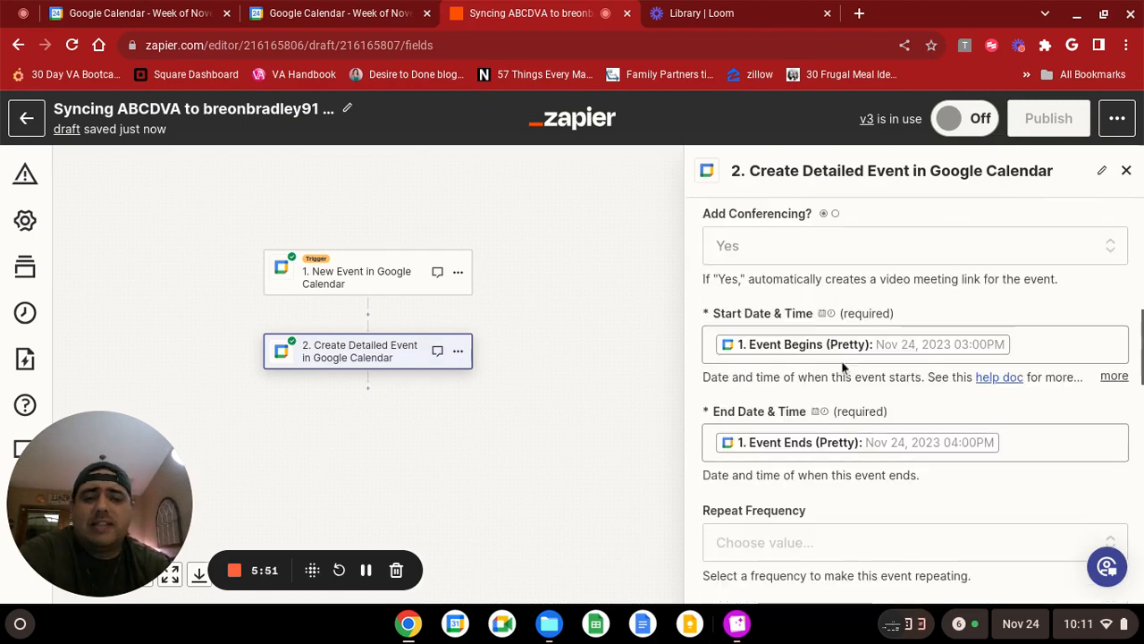
scroll(846, 366, "up", 3)
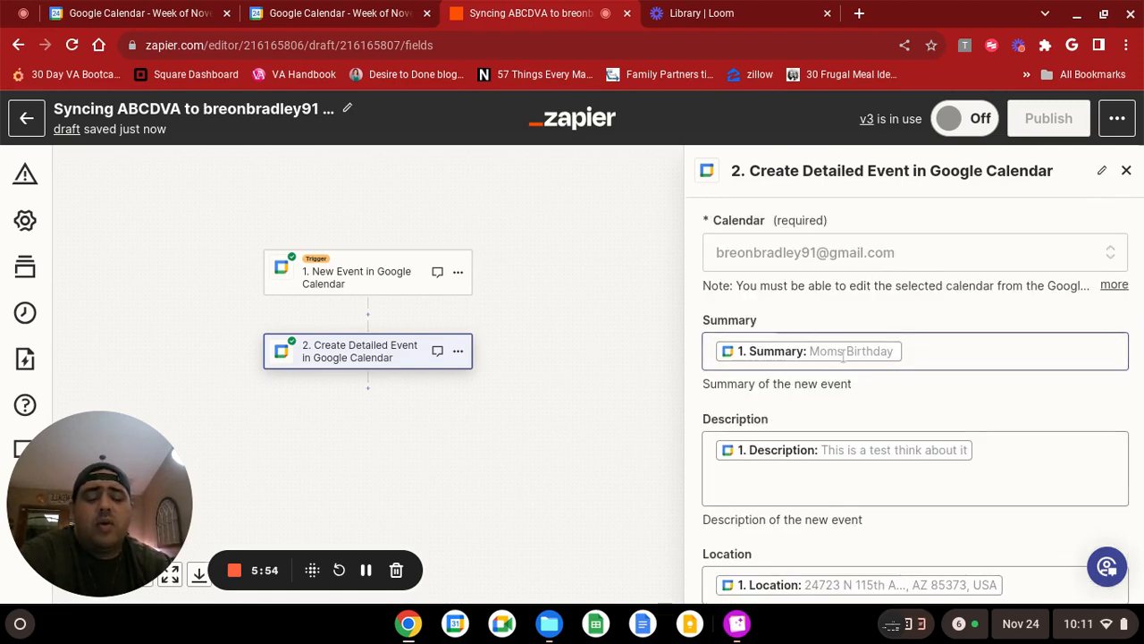
scroll(877, 304, "up", 1)
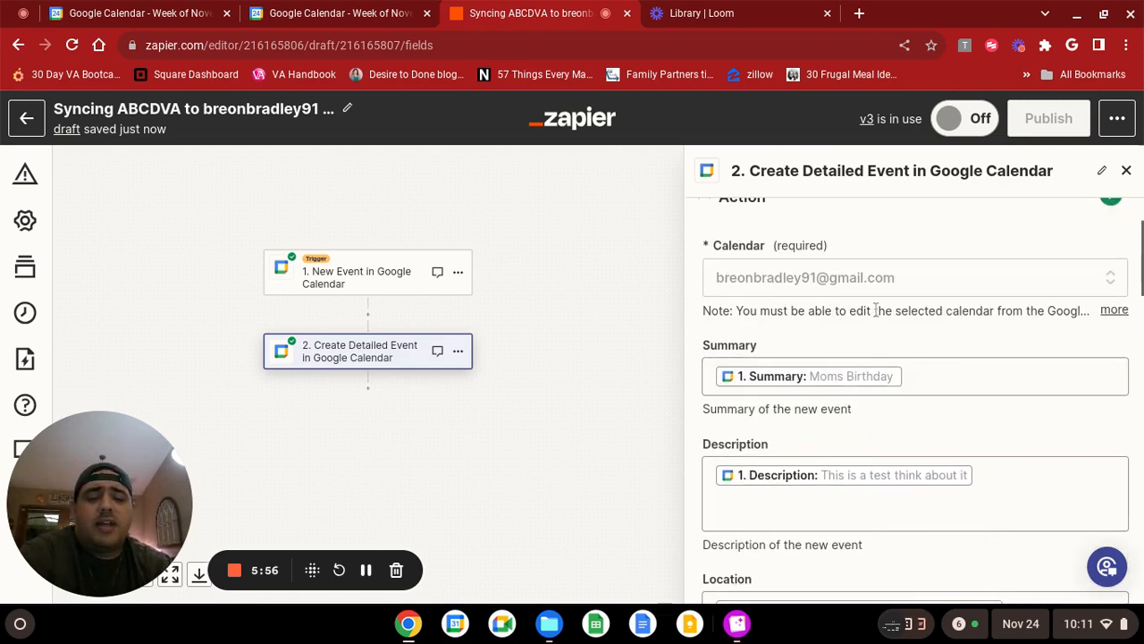
Examine the trigger event's data fields that can be inserted into the action's Summary field, leaving the existing mapping as it is.
scroll(875, 310, "up", 1)
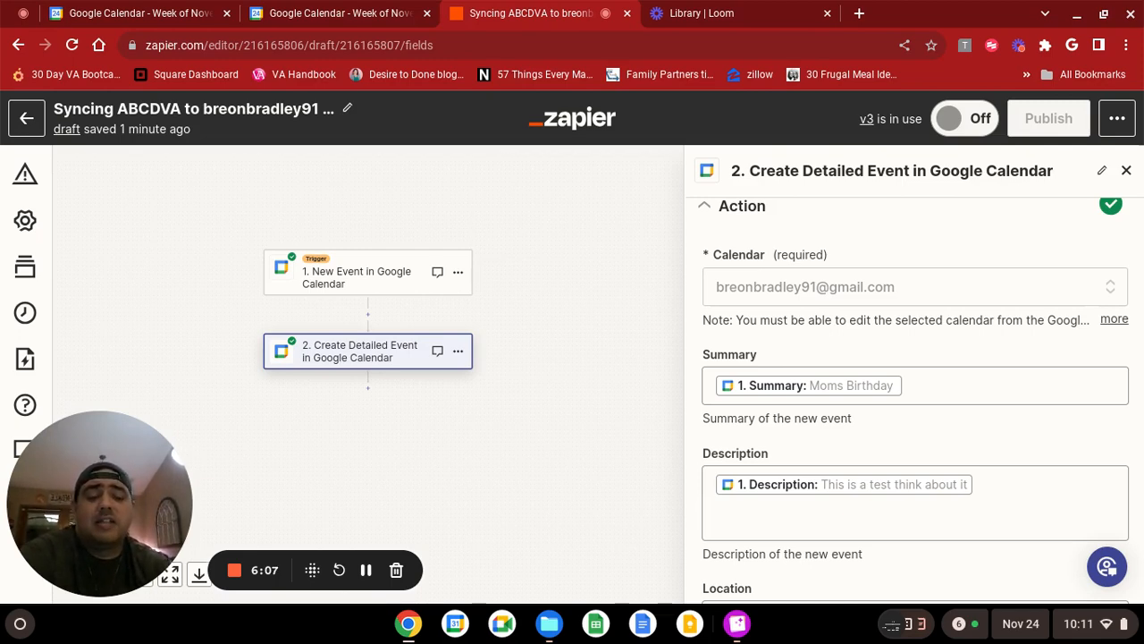
left_click(992, 384)
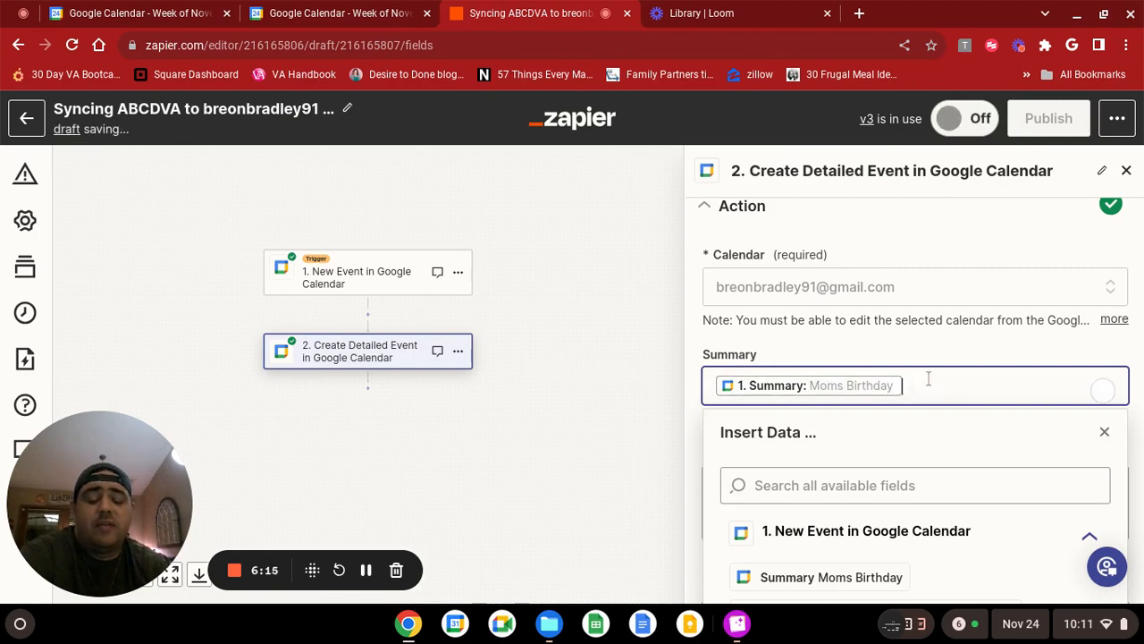
scroll(927, 376, "down", 1)
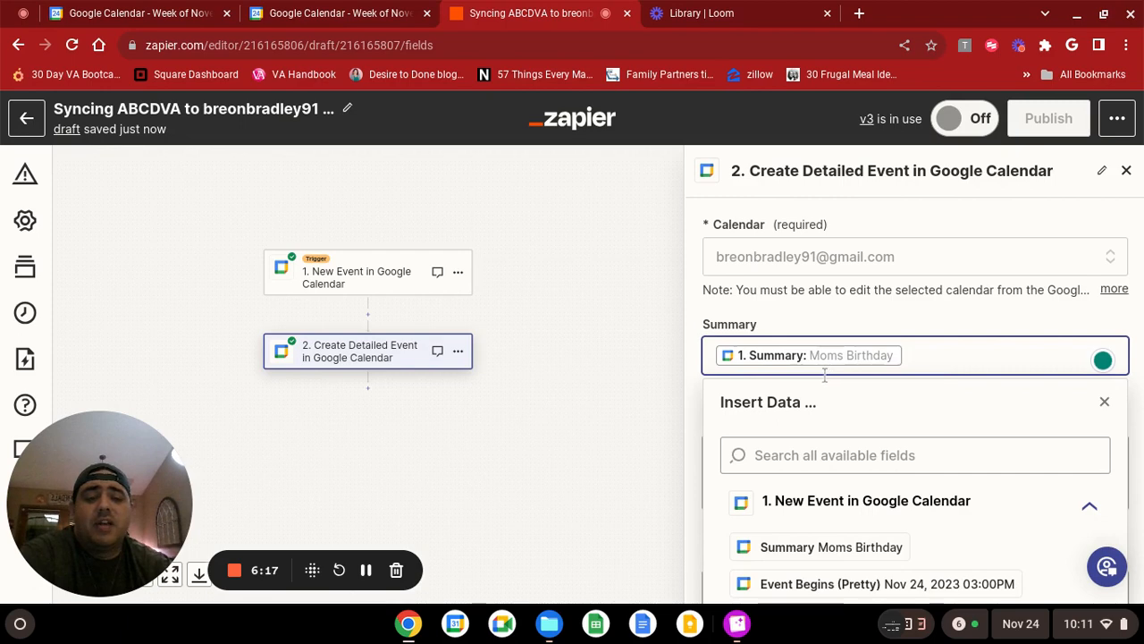
scroll(742, 357, "down", 1)
scroll(749, 416, "down", 1)
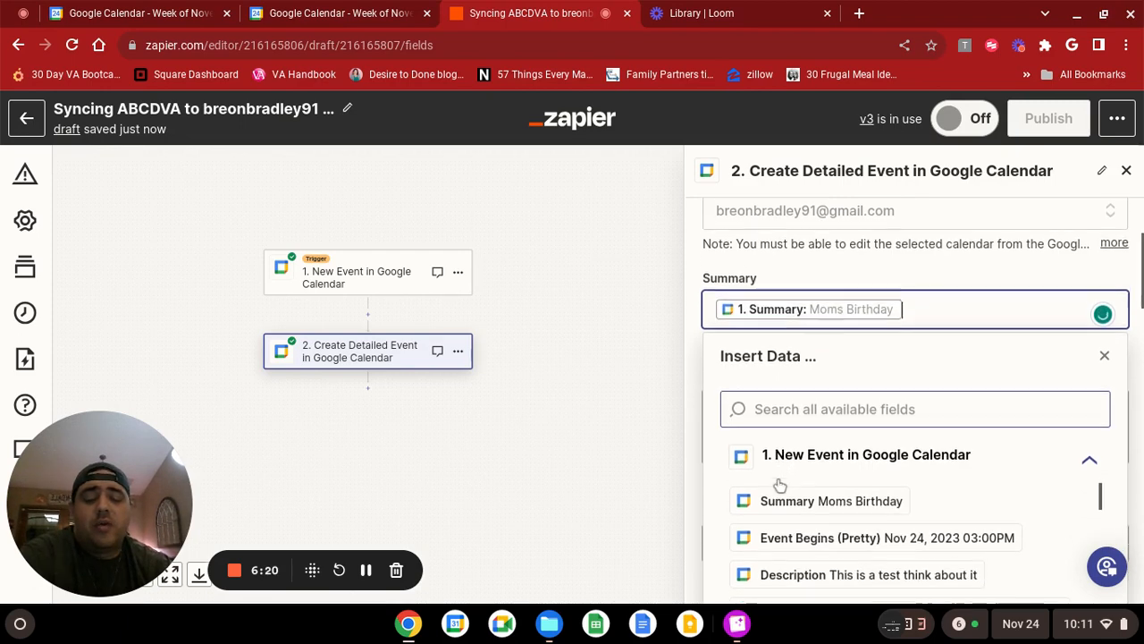
scroll(849, 500, "down", 2)
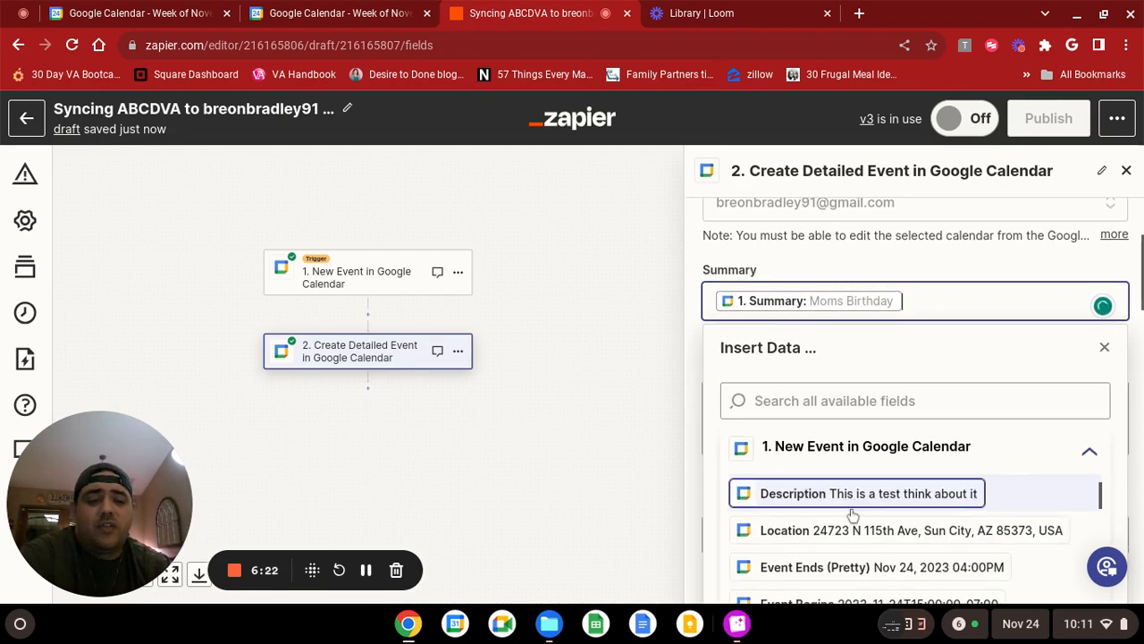
scroll(850, 523, "down", 4)
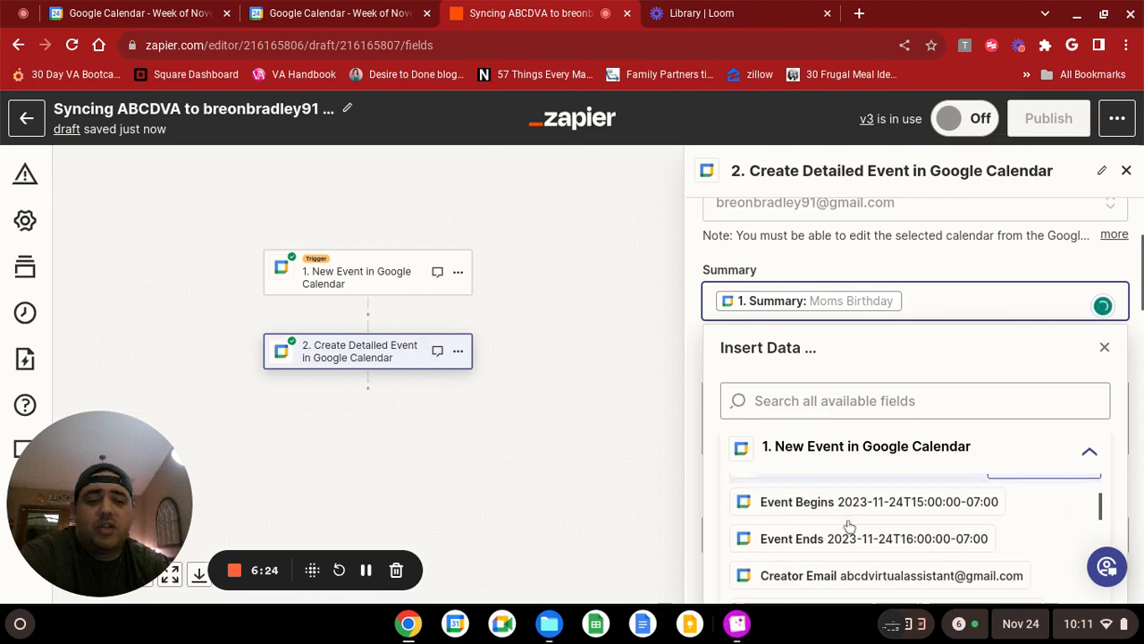
scroll(845, 528, "down", 2)
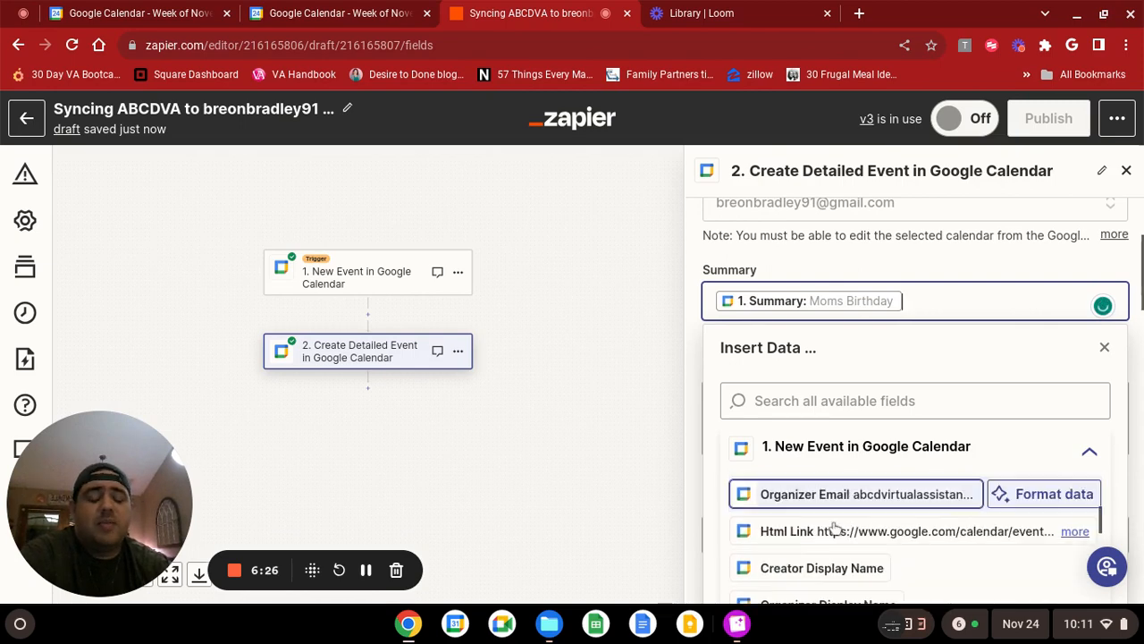
scroll(833, 523, "down", 3)
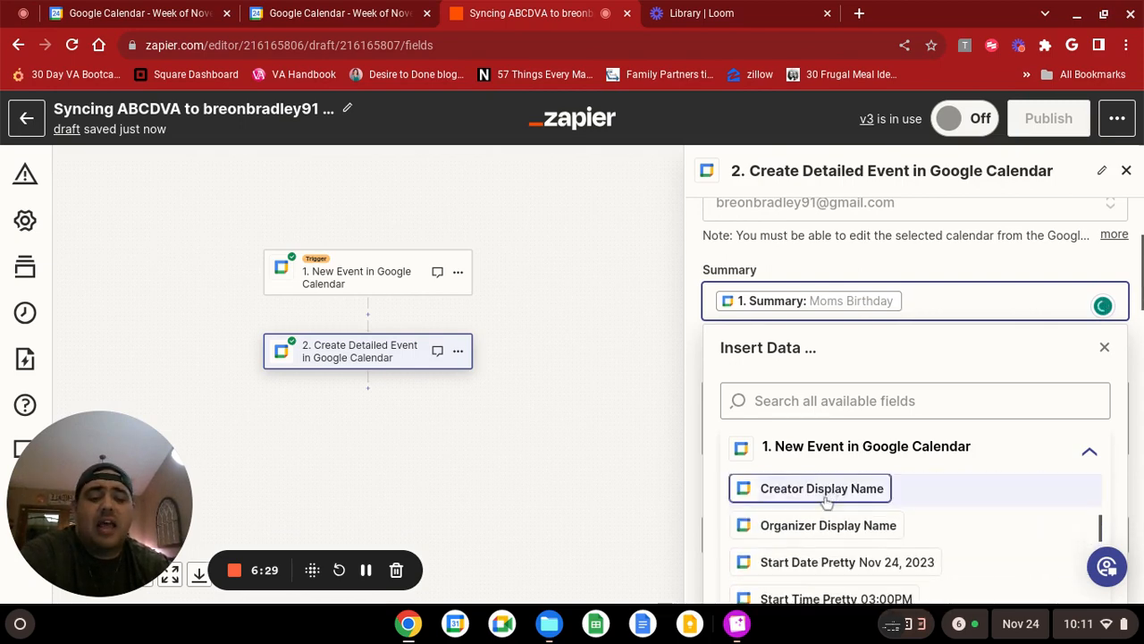
scroll(827, 505, "down", 3)
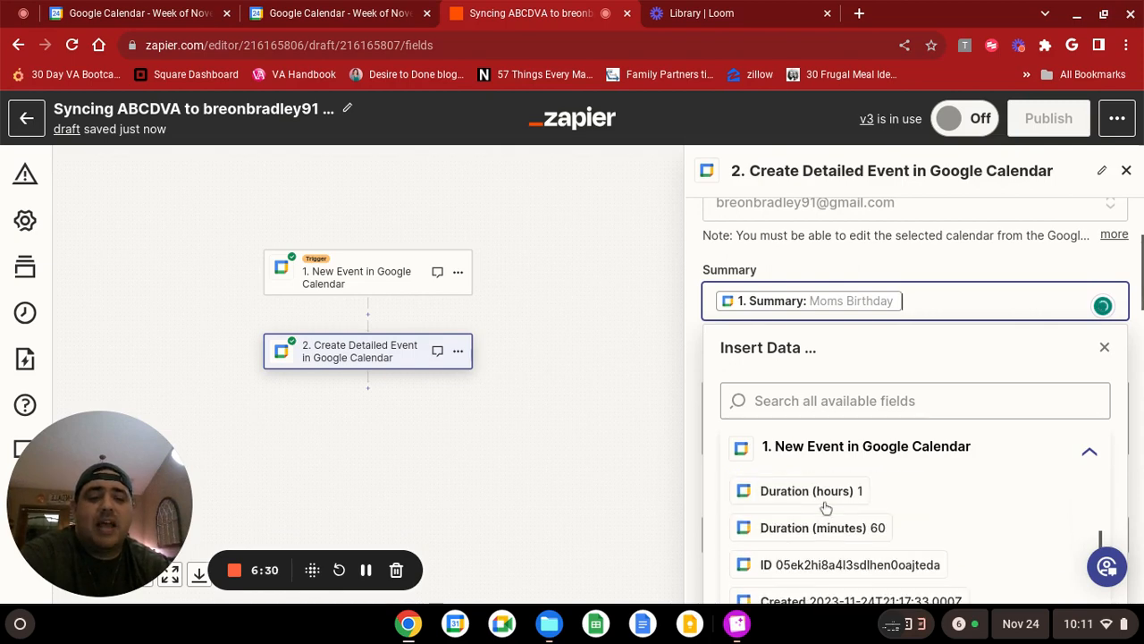
scroll(826, 506, "down", 2)
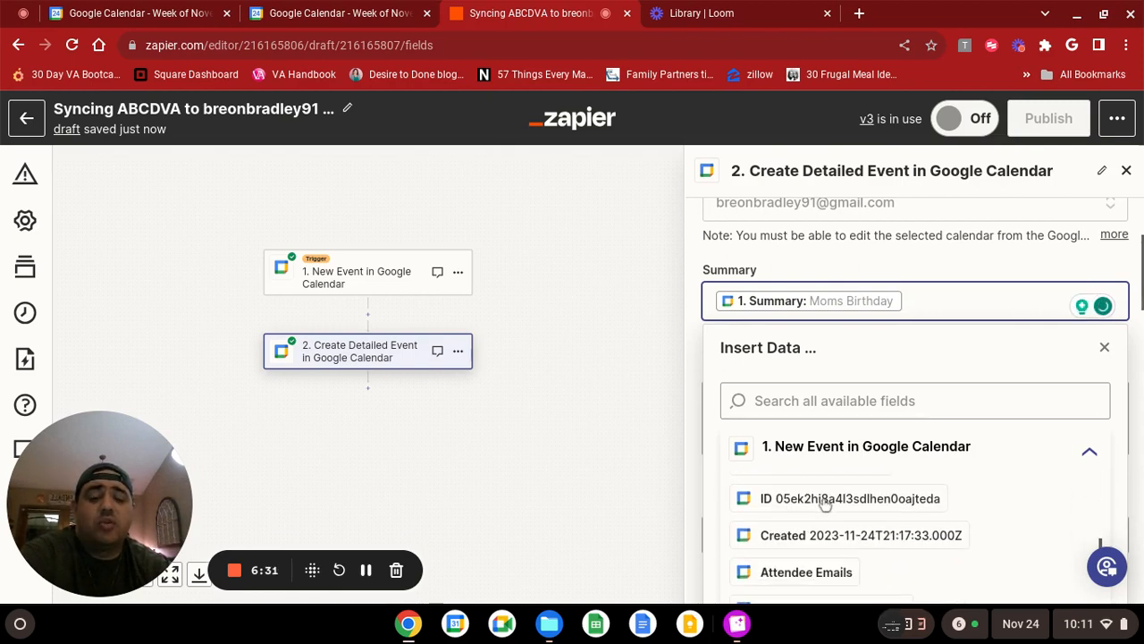
scroll(824, 502, "up", 10)
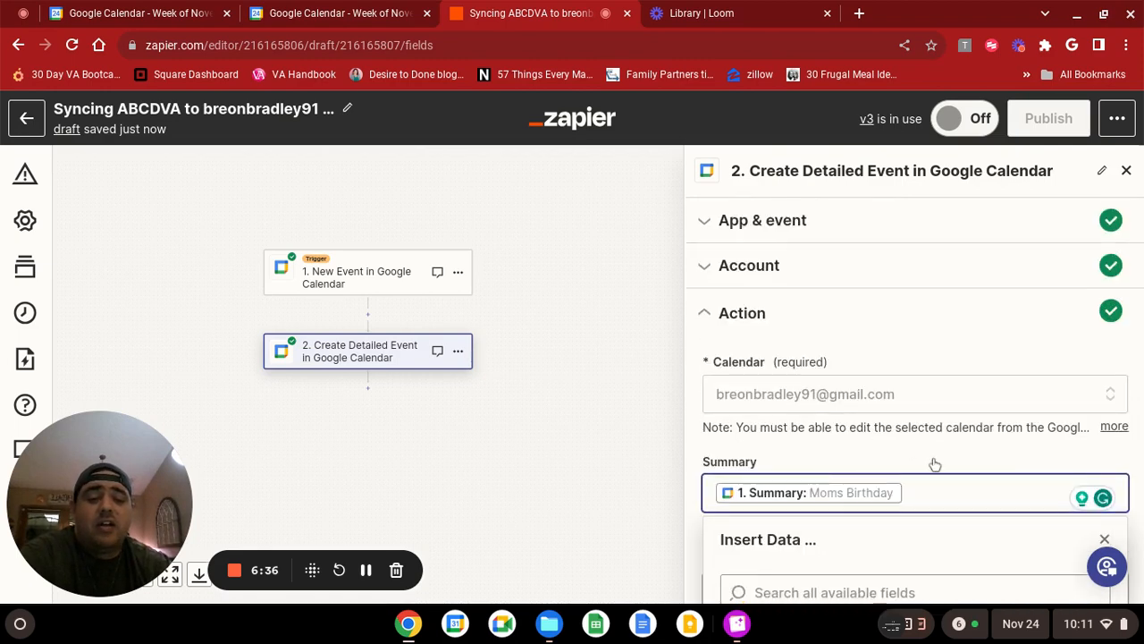
left_click(935, 464)
Review the action's Summary and Description mappings and the trigger data that can be inserted into the Location field.
scroll(935, 469, "down", 1)
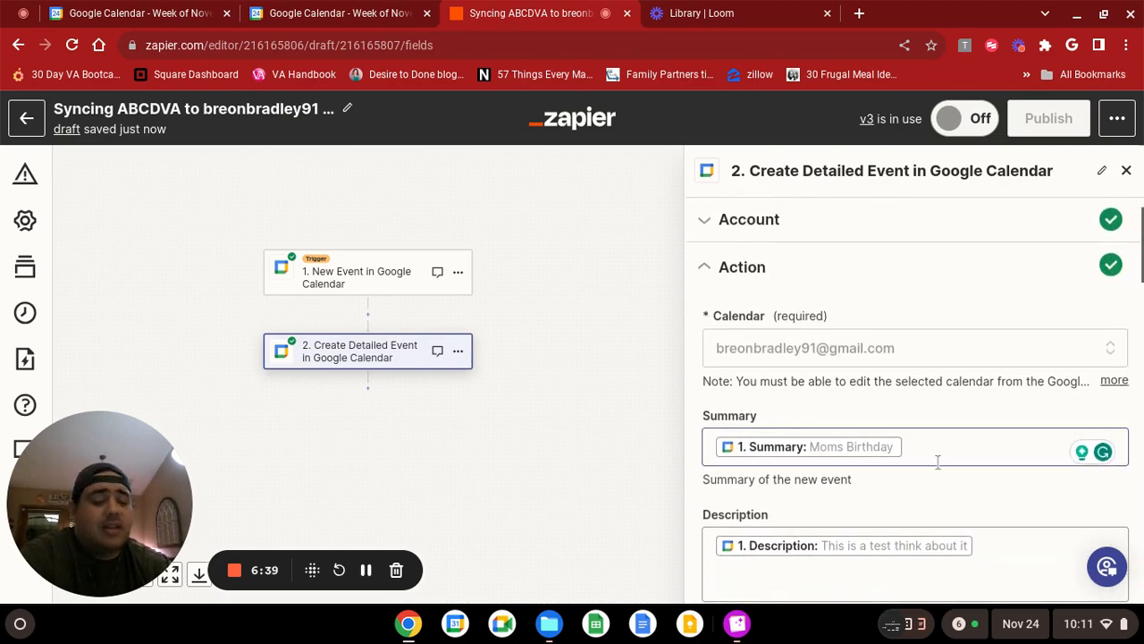
scroll(935, 464, "down", 1)
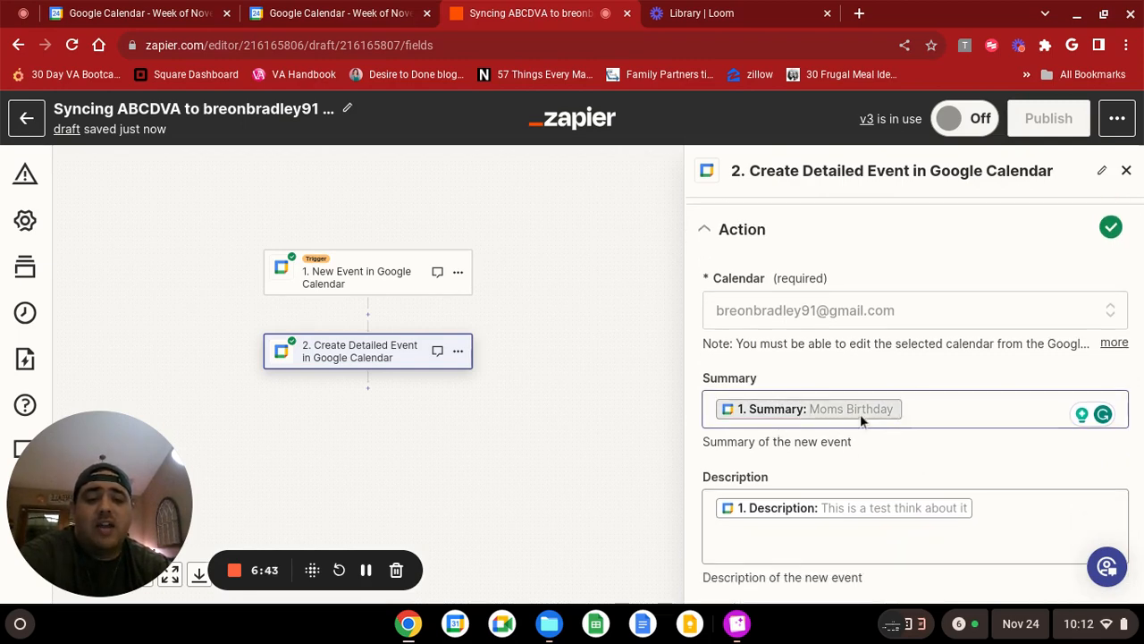
scroll(778, 422, "down", 2)
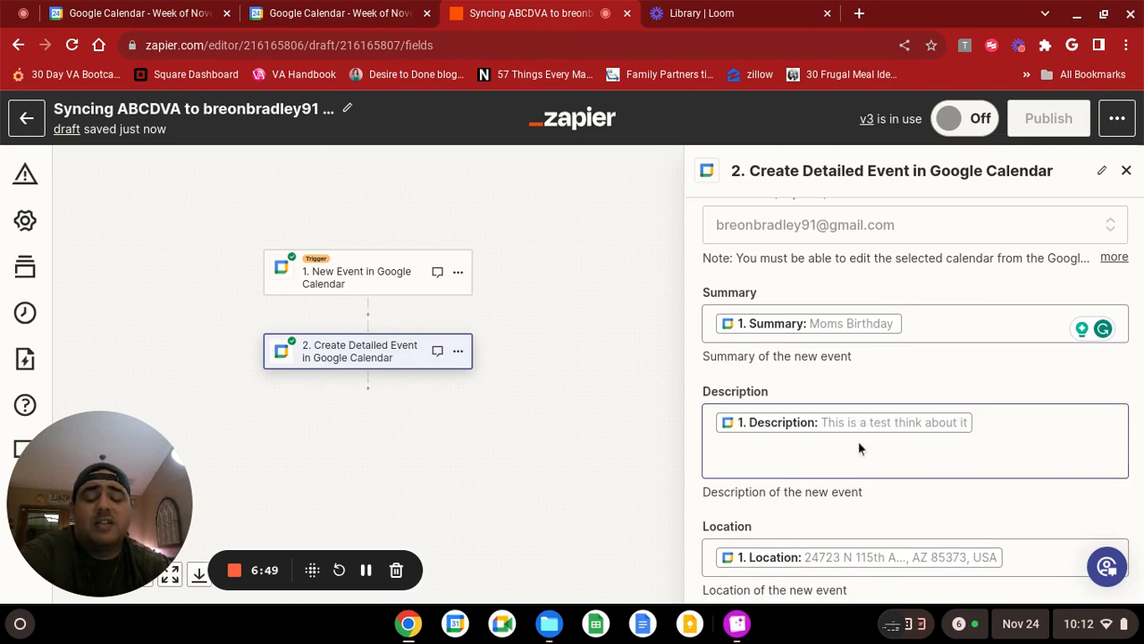
scroll(863, 439, "down", 1)
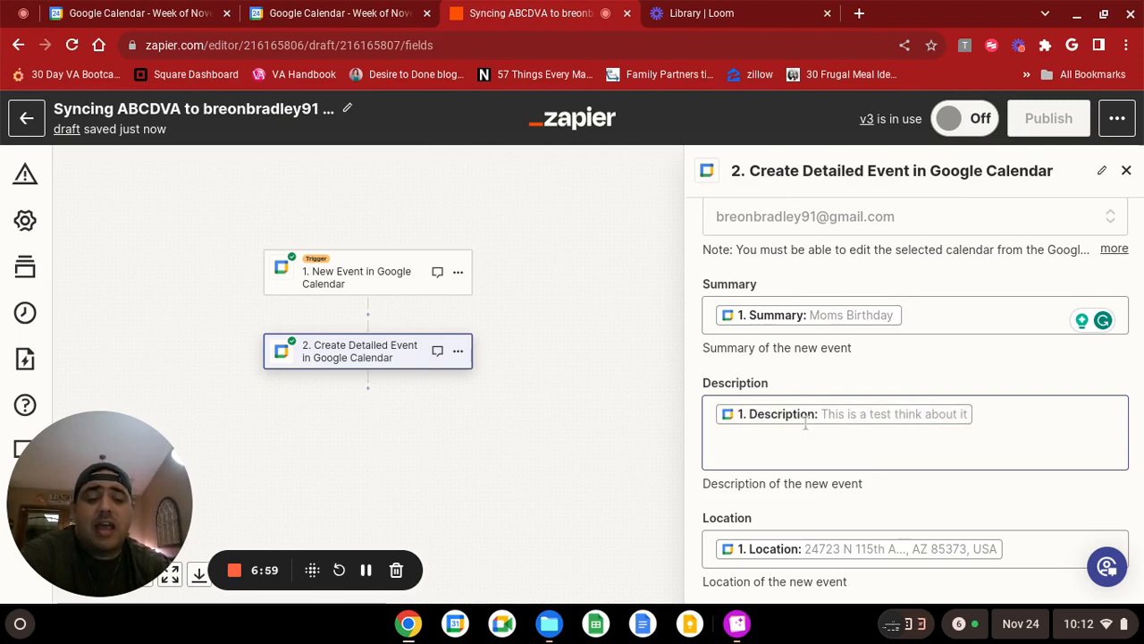
scroll(910, 425, "down", 3)
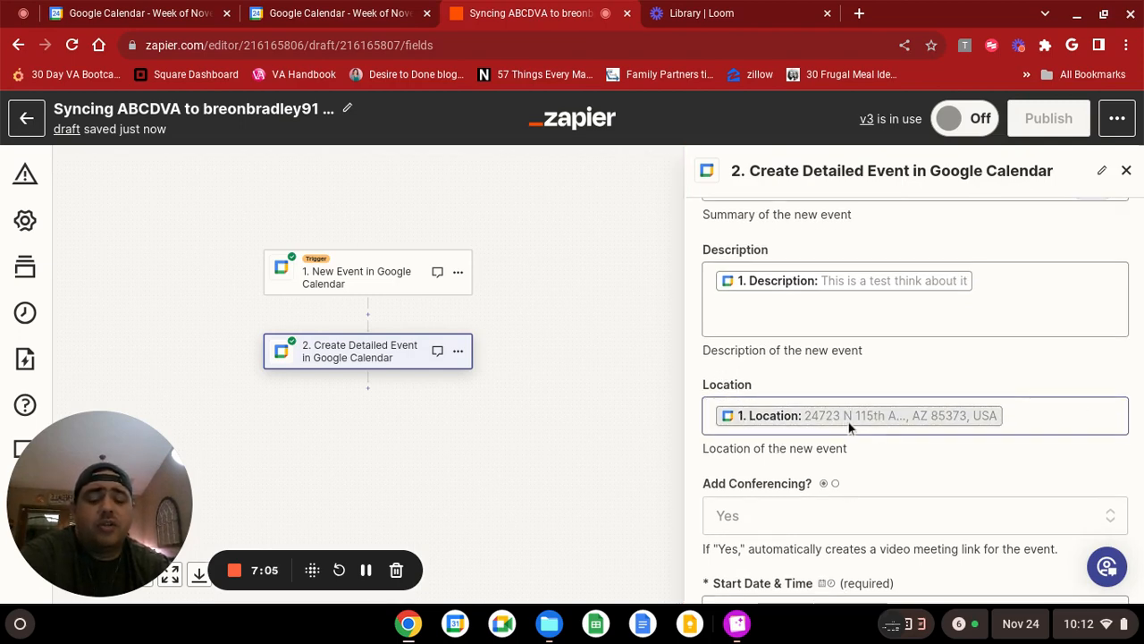
scroll(756, 392, "down", 1)
scroll(778, 312, "up", 2)
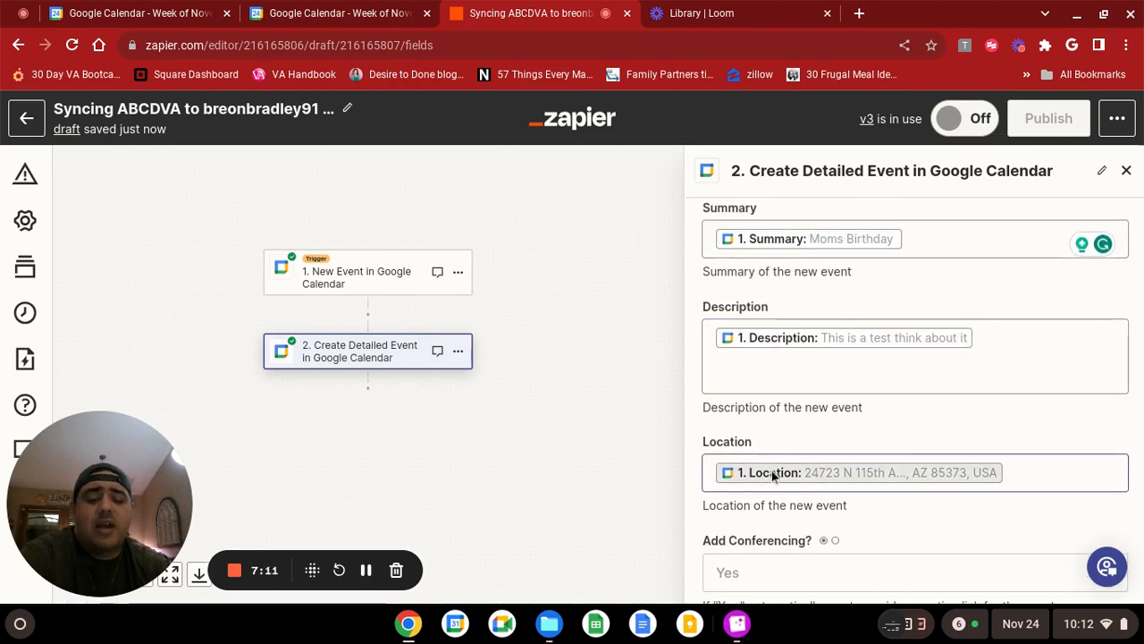
left_click(782, 245)
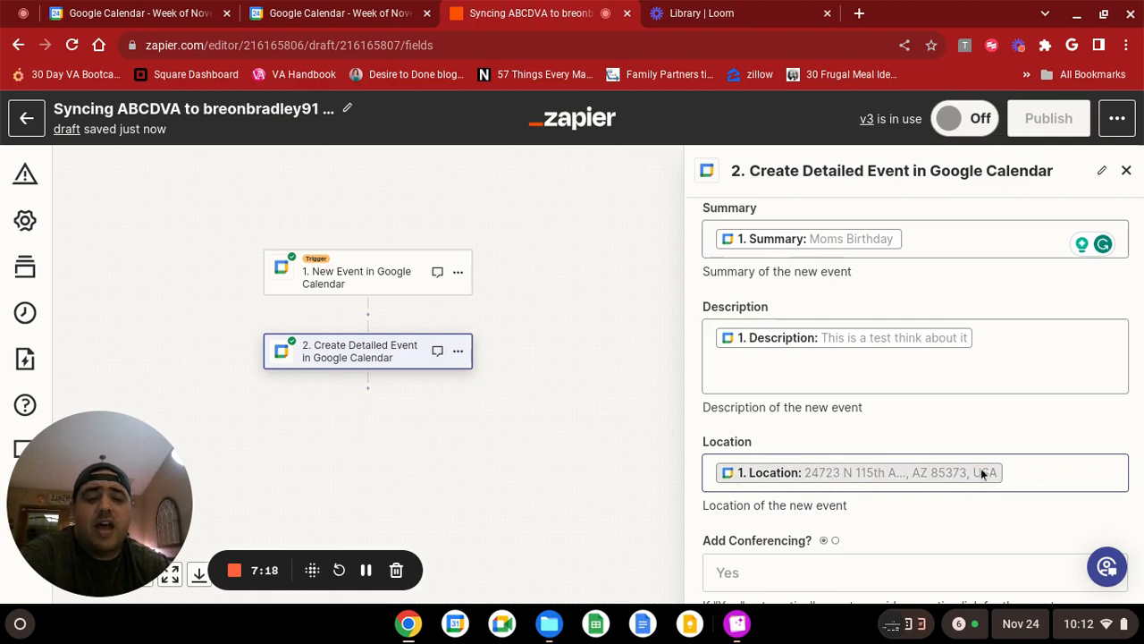
left_click(878, 474)
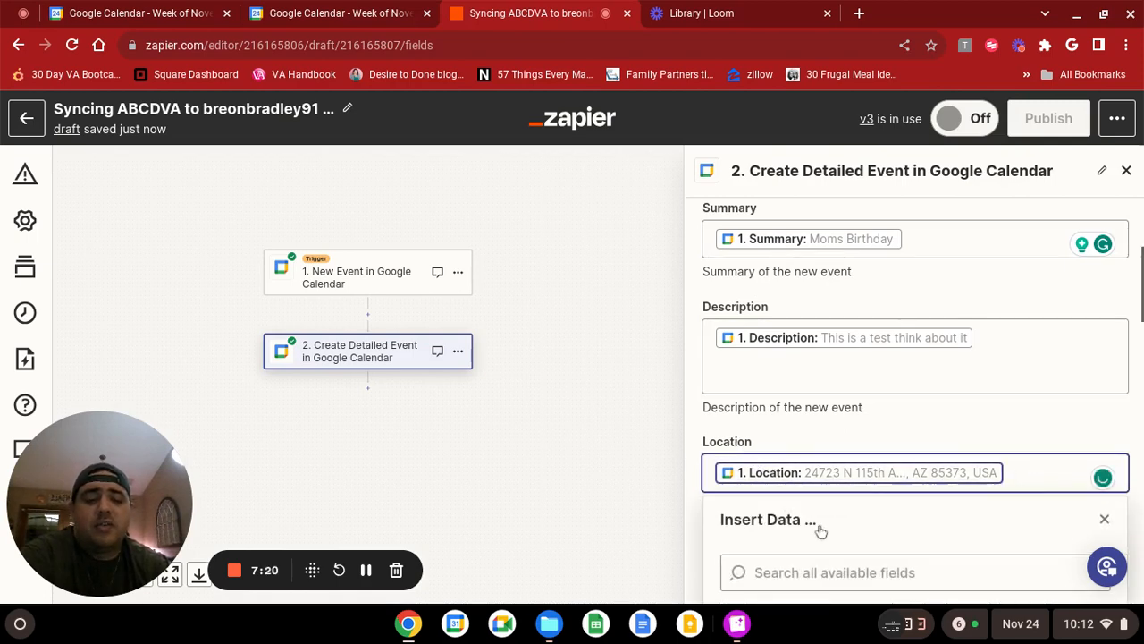
scroll(823, 523, "down", 2)
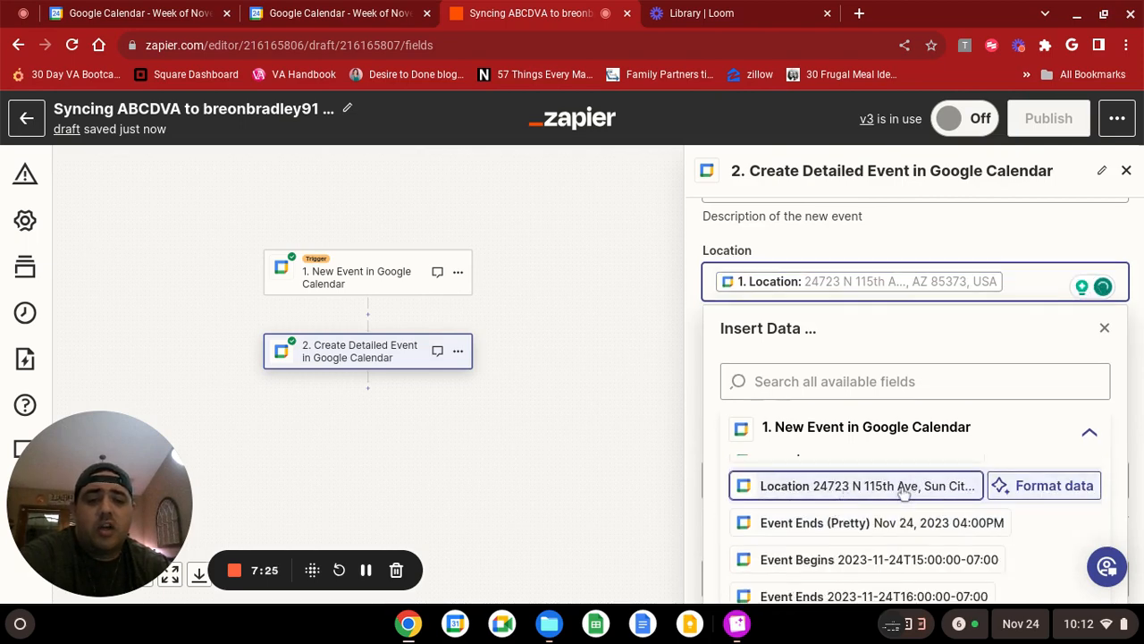
left_click(1105, 329)
Examine the action's conferencing option, start and end time mappings, and repeat settings.
scroll(793, 338, "down", 1)
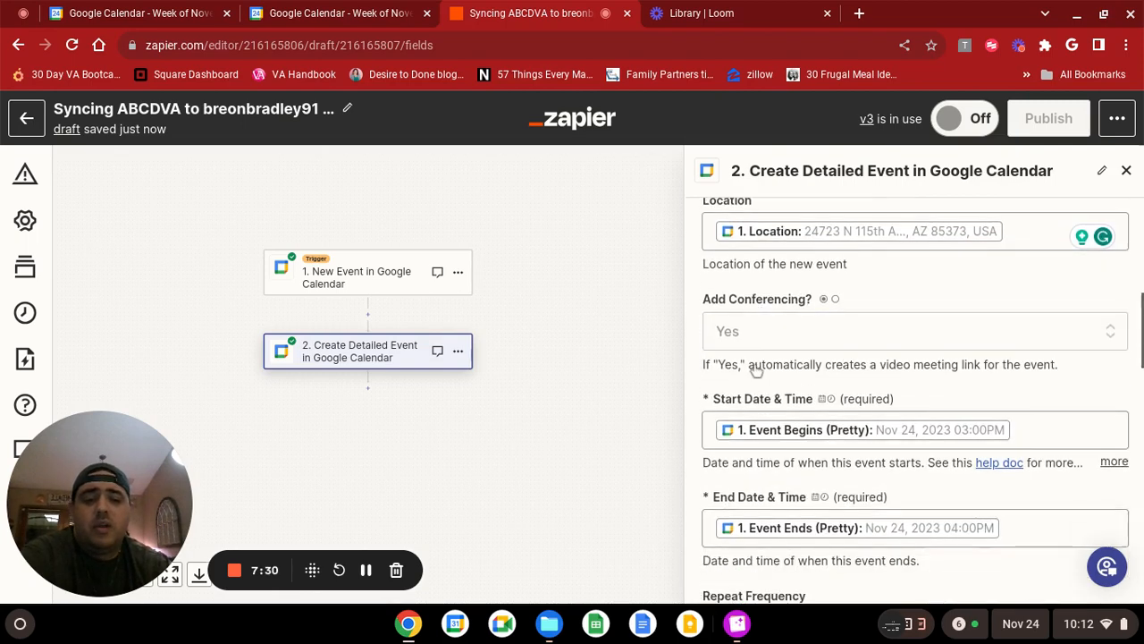
scroll(760, 372, "down", 1)
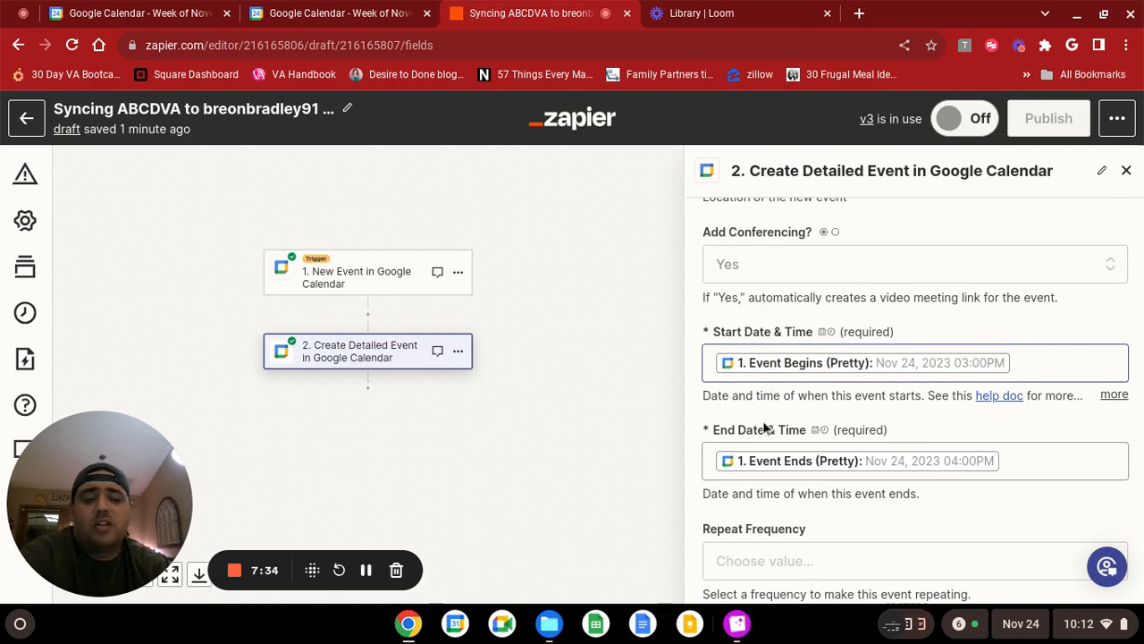
scroll(769, 447, "down", 1)
scroll(772, 452, "down", 3)
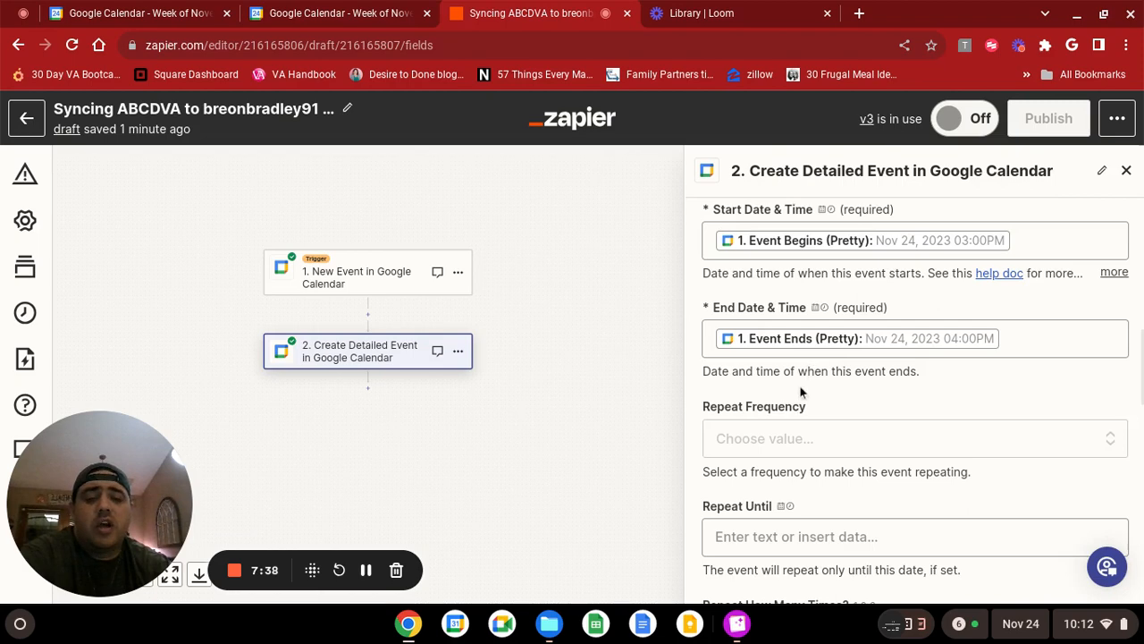
scroll(799, 385, "down", 3)
scroll(799, 398, "down", 1)
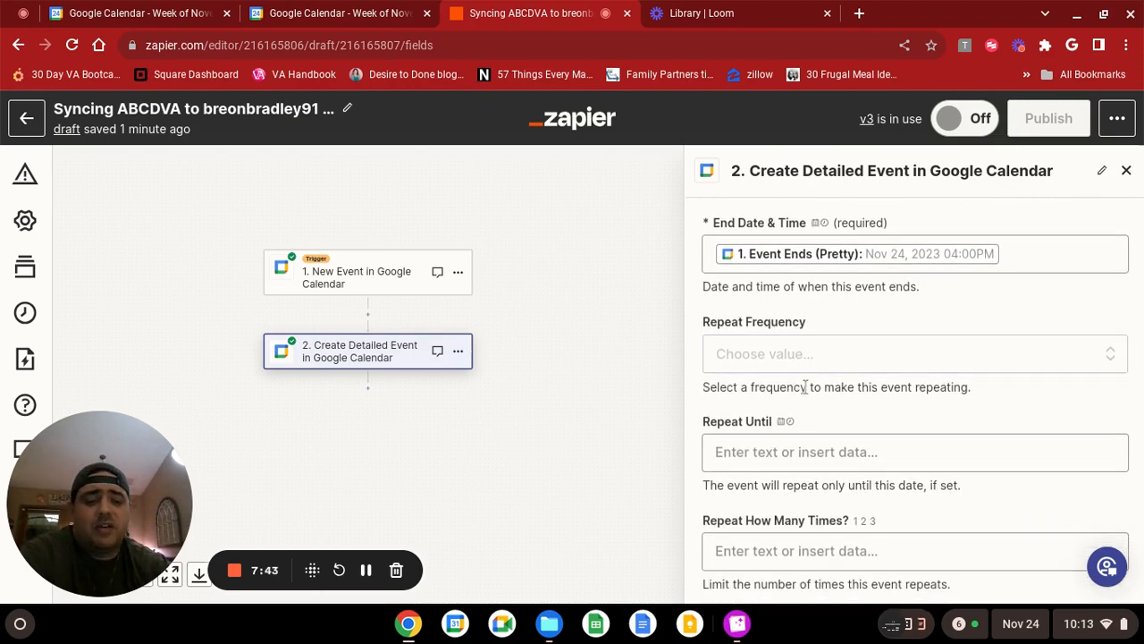
scroll(805, 386, "down", 3)
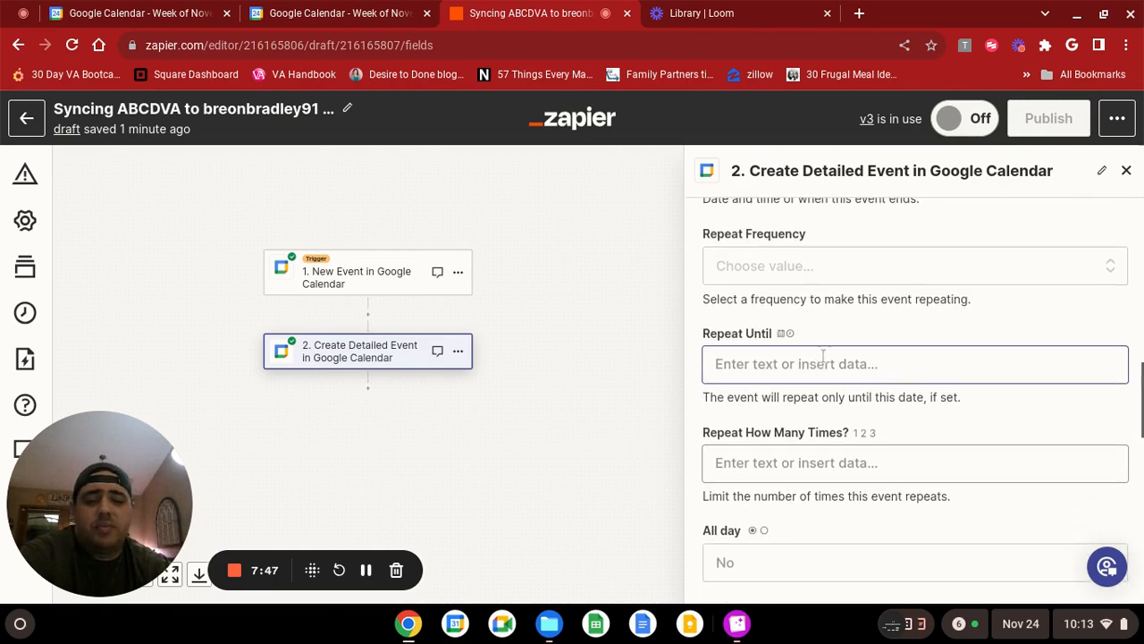
scroll(811, 375, "down", 2)
scroll(760, 407, "down", 2)
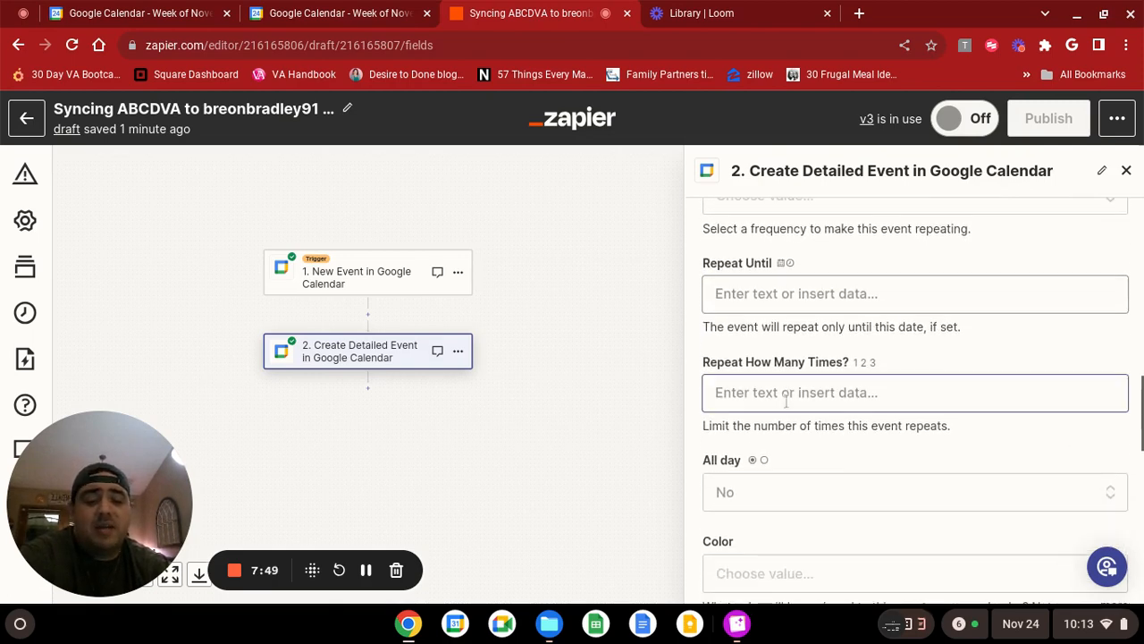
Examine the action's remaining settings: repeat count, all day, color, attendees, visibility, reminders, free or busy status, and guest modification.
scroll(778, 416, "down", 4)
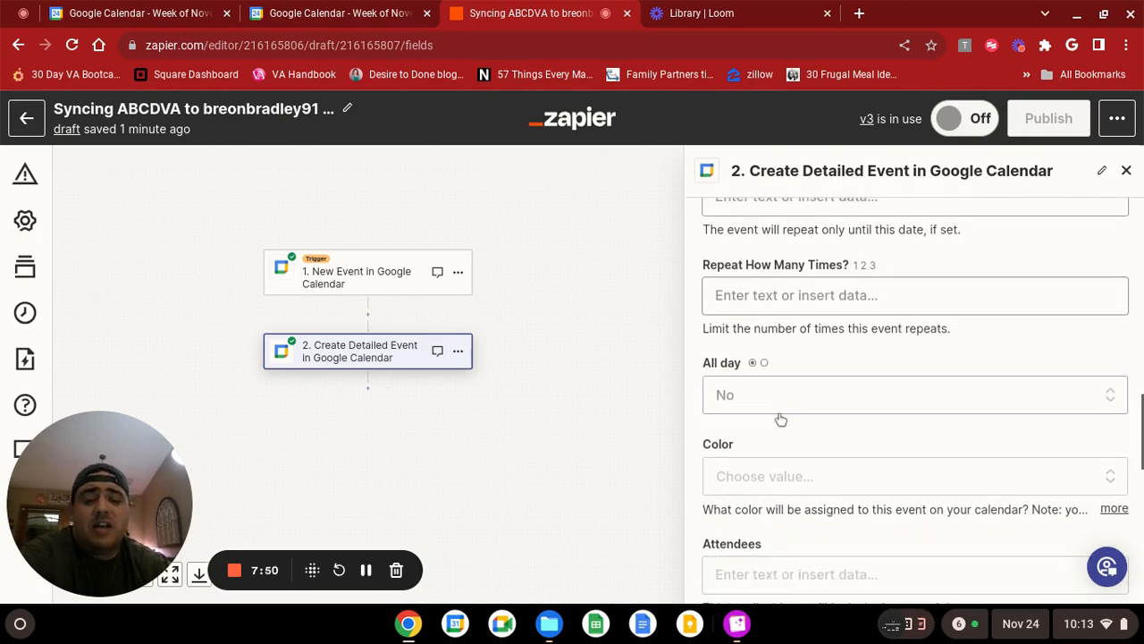
scroll(774, 416, "down", 2)
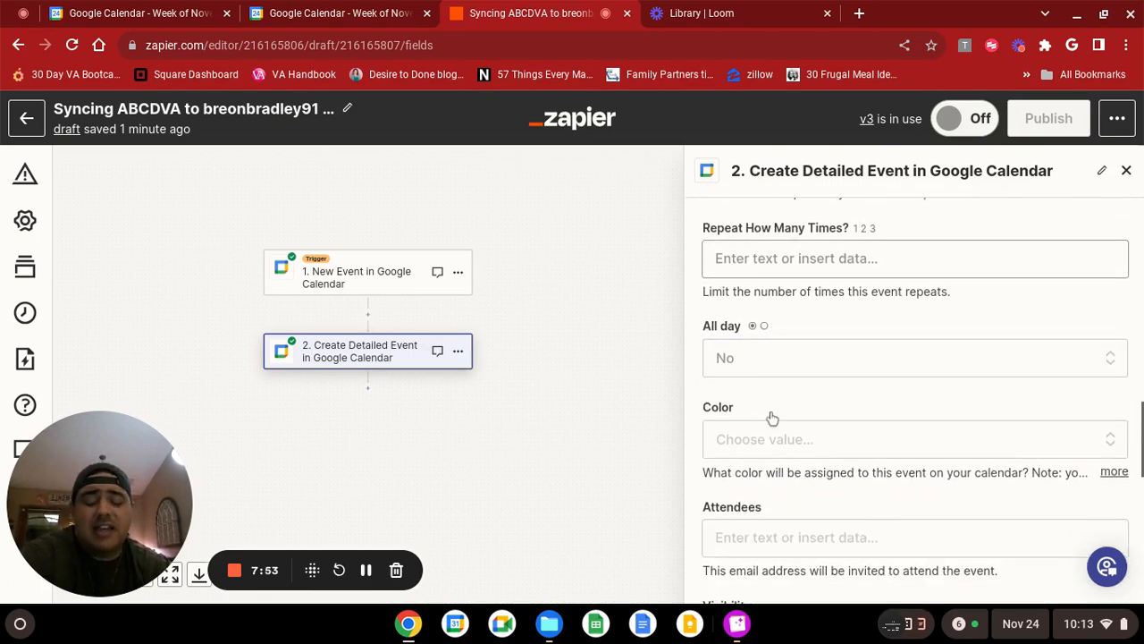
scroll(769, 420, "down", 1)
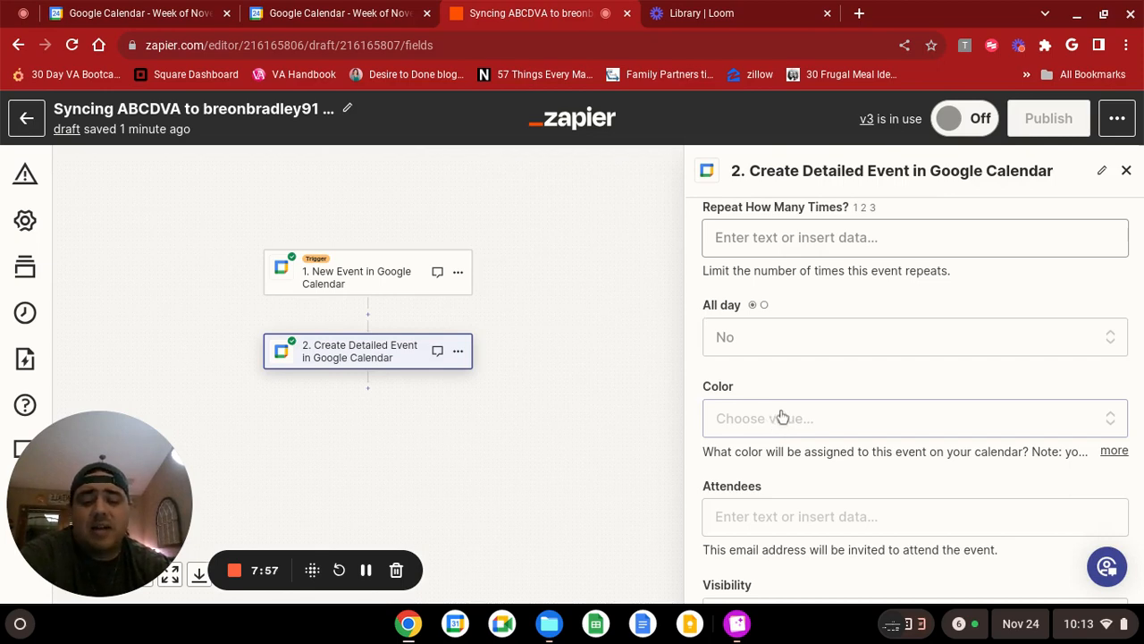
scroll(783, 417, "down", 3)
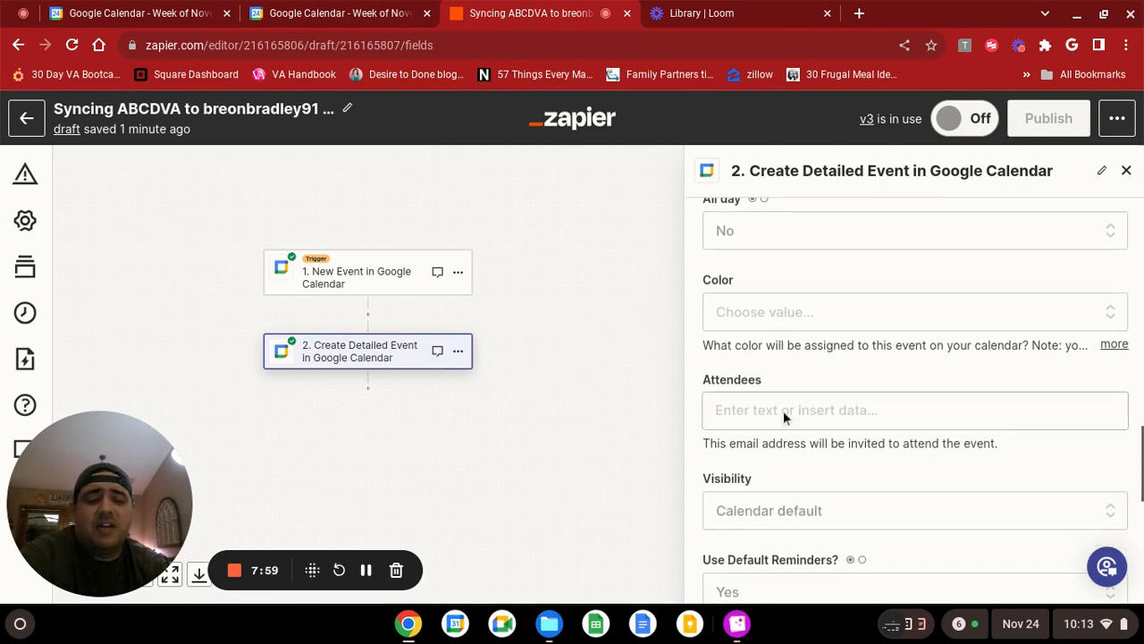
scroll(787, 423, "down", 2)
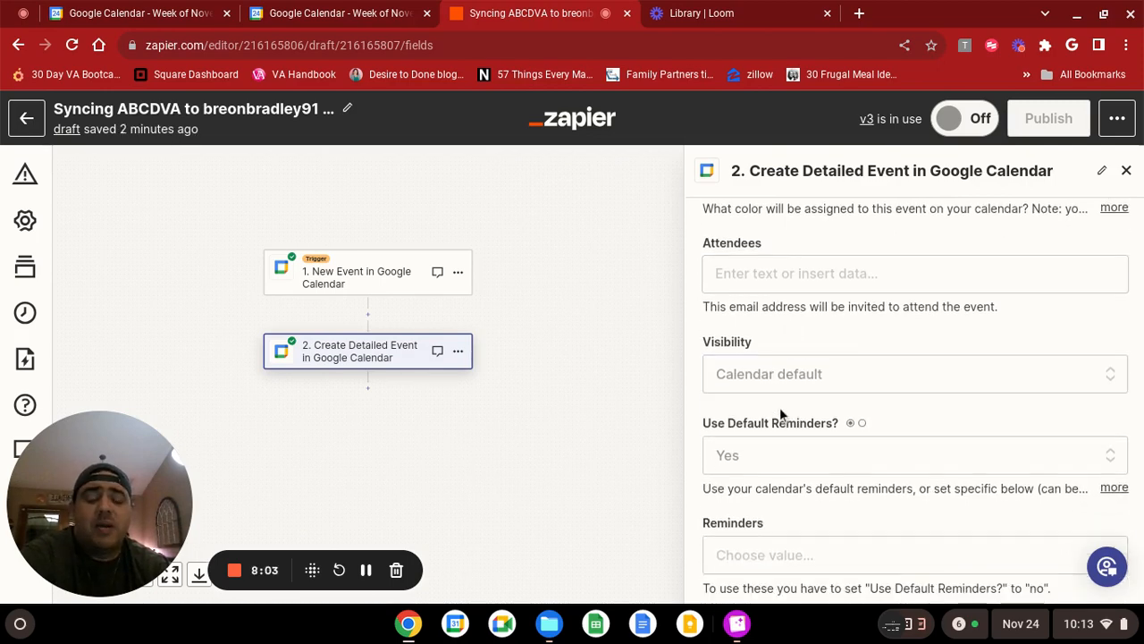
scroll(770, 407, "up", 1)
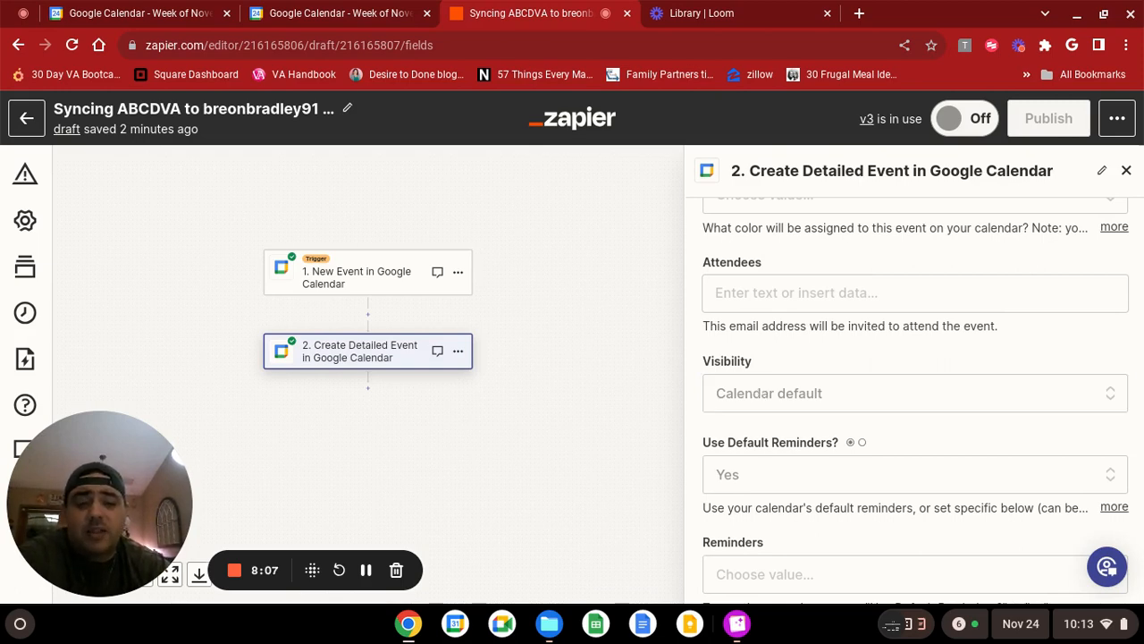
scroll(793, 439, "down", 3)
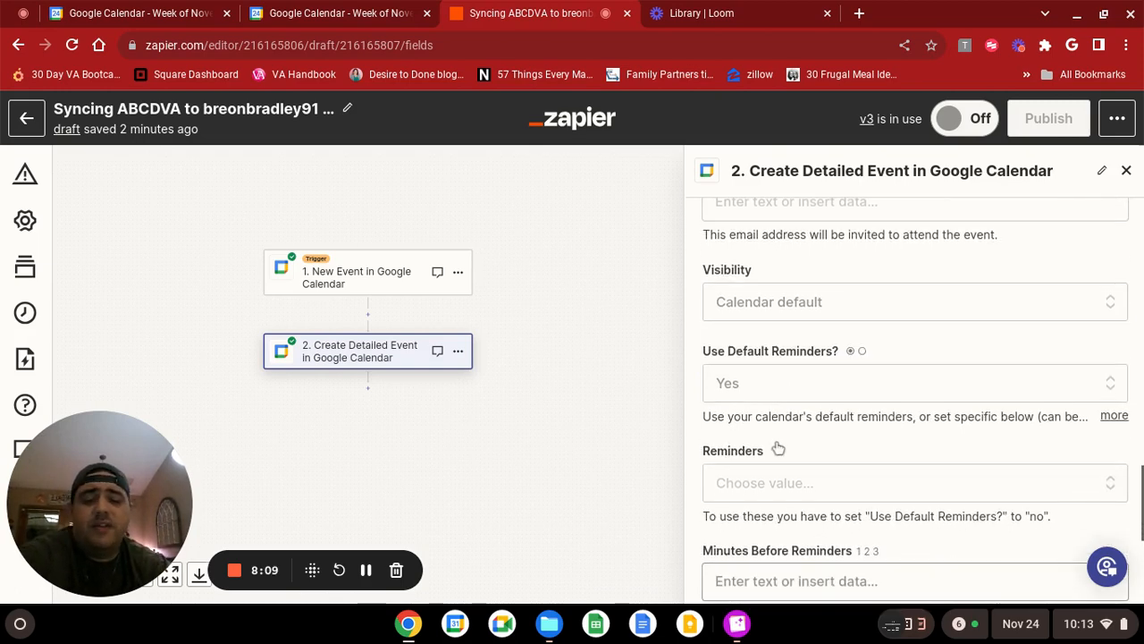
scroll(778, 436, "down", 1)
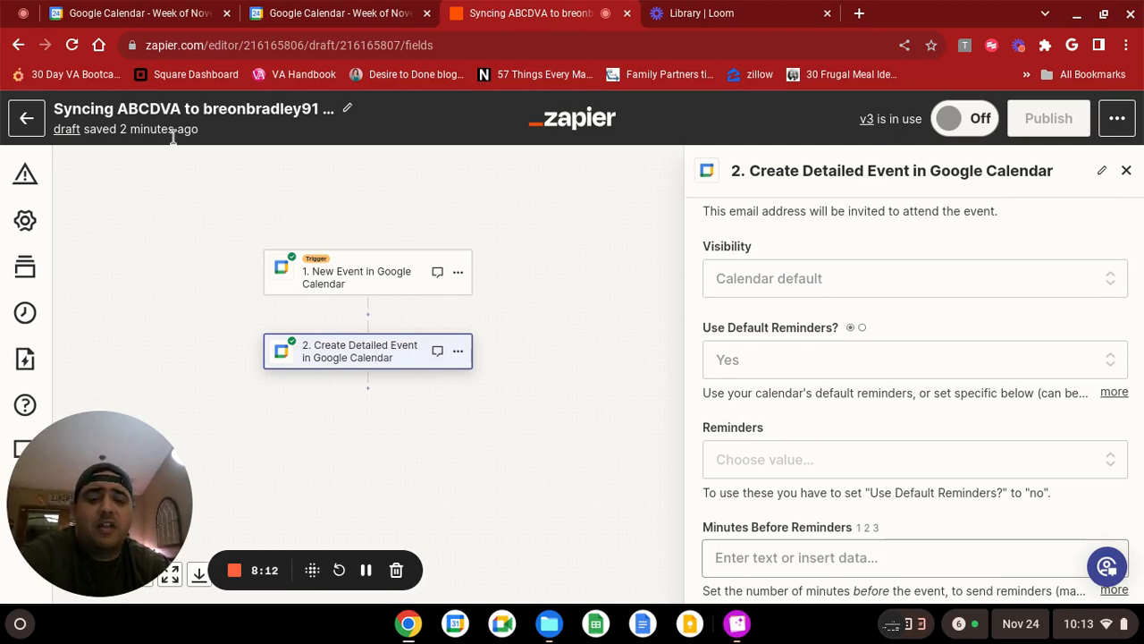
scroll(817, 455, "down", 2)
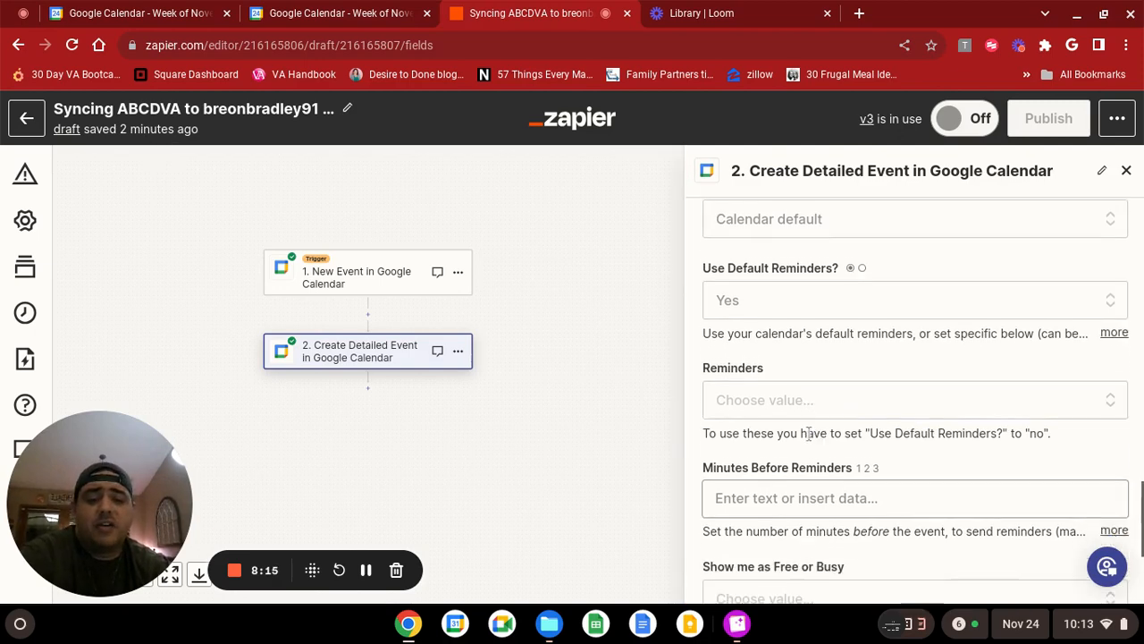
scroll(809, 433, "down", 4)
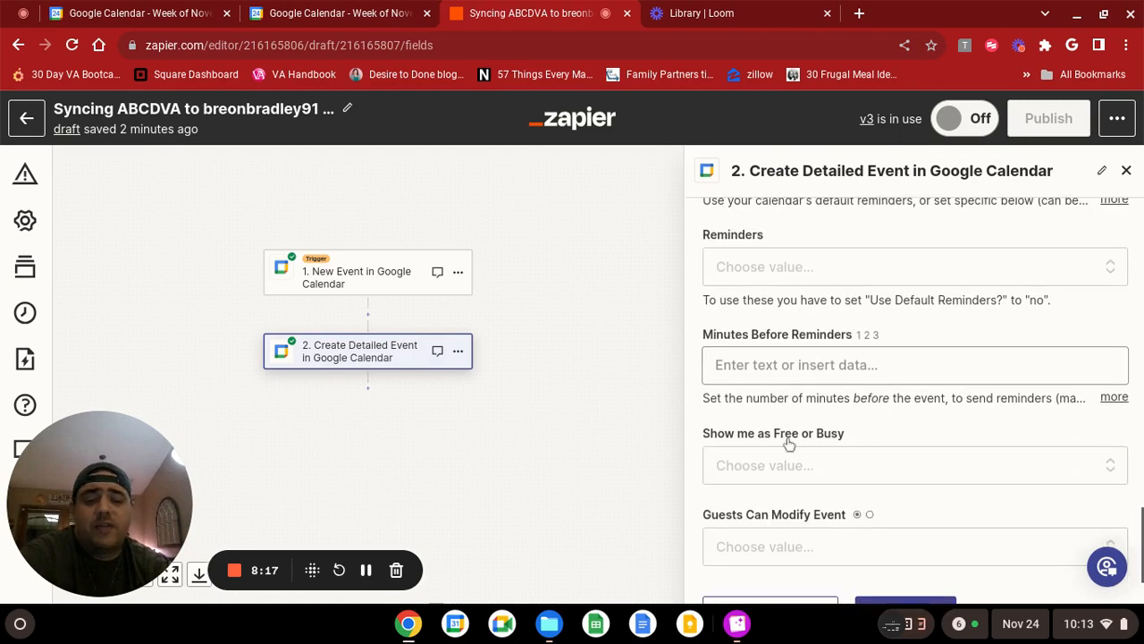
scroll(798, 409, "down", 3)
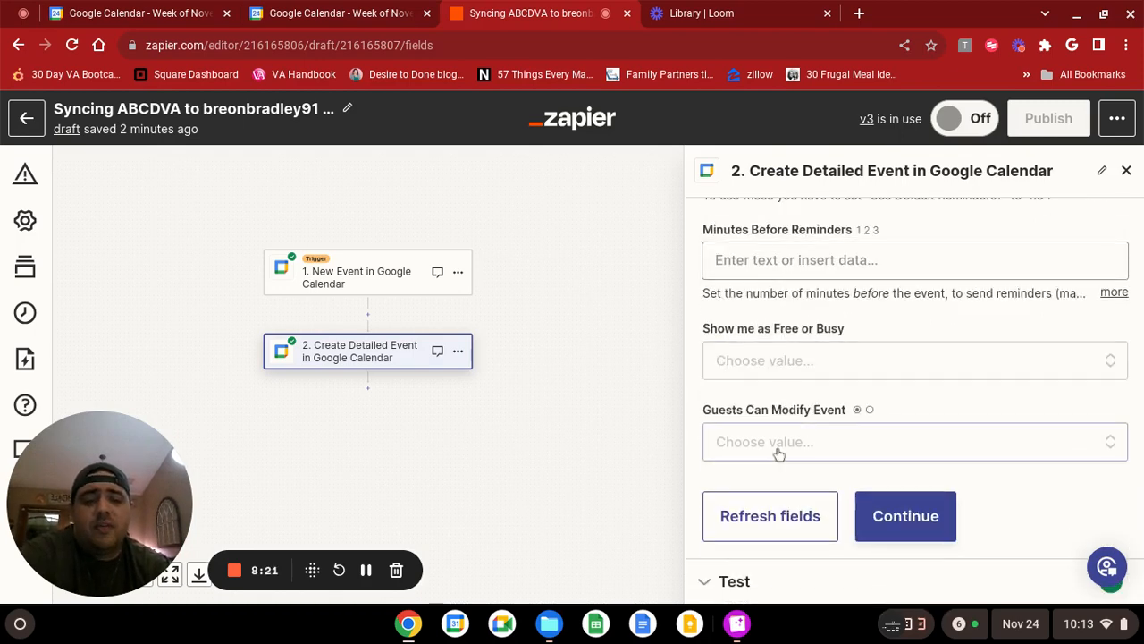
scroll(779, 450, "up", 3)
scroll(791, 411, "down", 4)
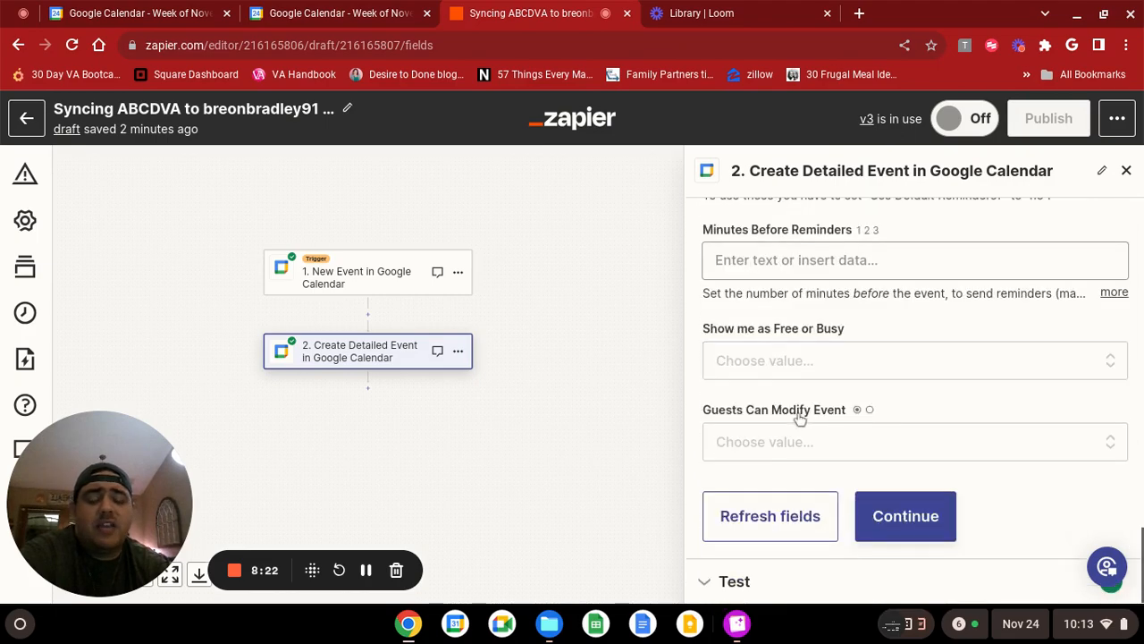
scroll(799, 413, "up", 12)
scroll(801, 402, "up", 10)
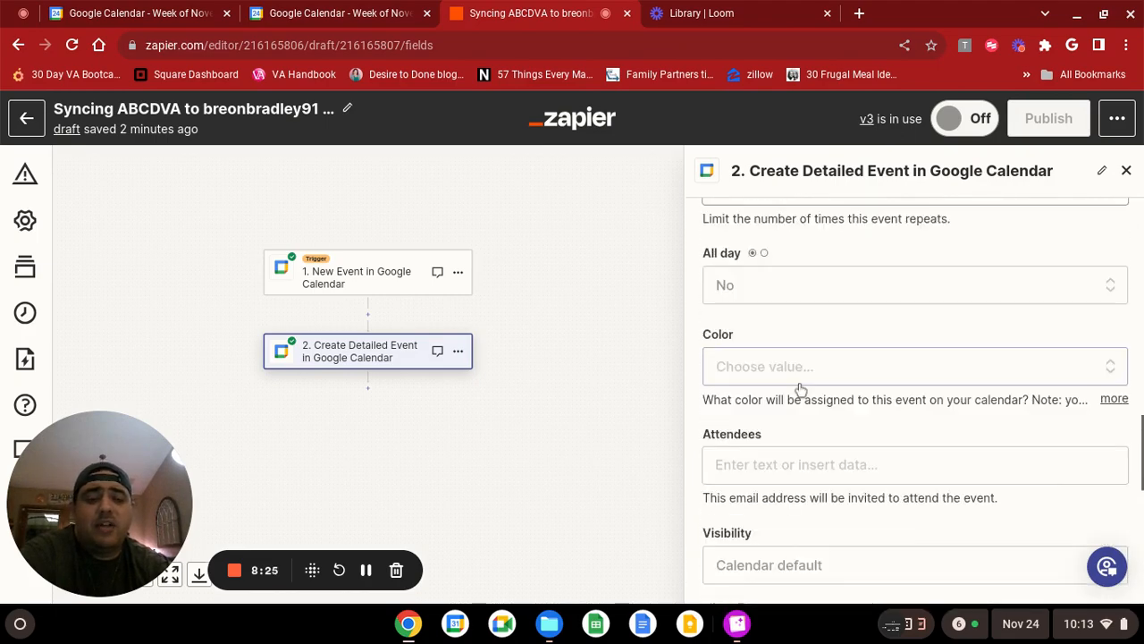
scroll(800, 391, "down", 11)
scroll(804, 393, "down", 5)
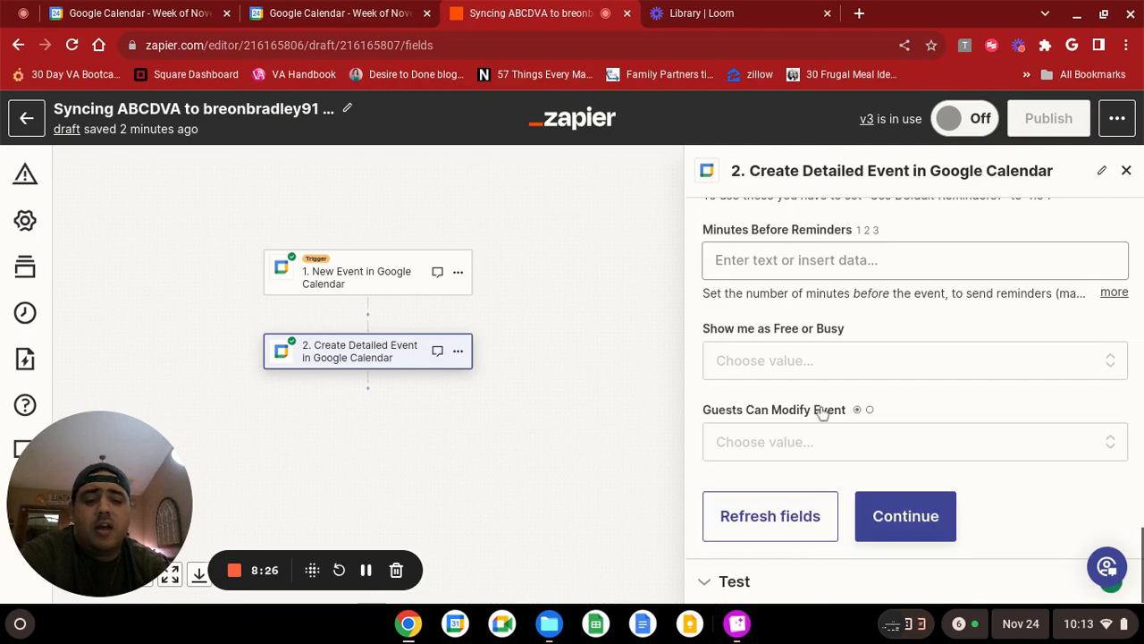
Continue to the action's test and examine the test event's details, start and end times, conference data, reminders and duration.
left_click(899, 510)
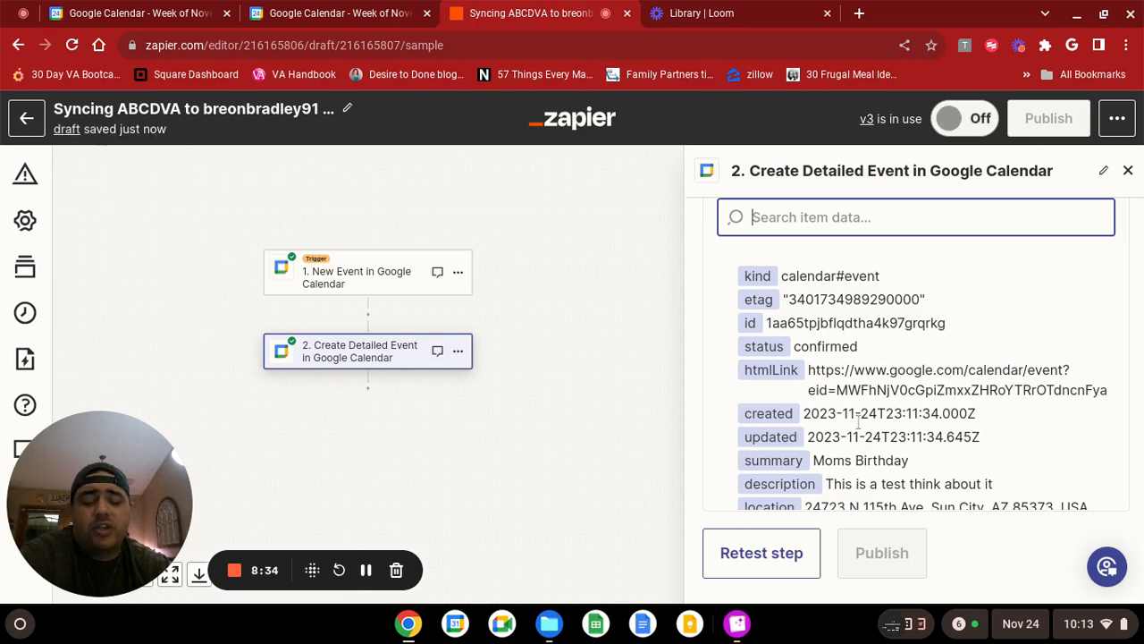
scroll(909, 355, "down", 1)
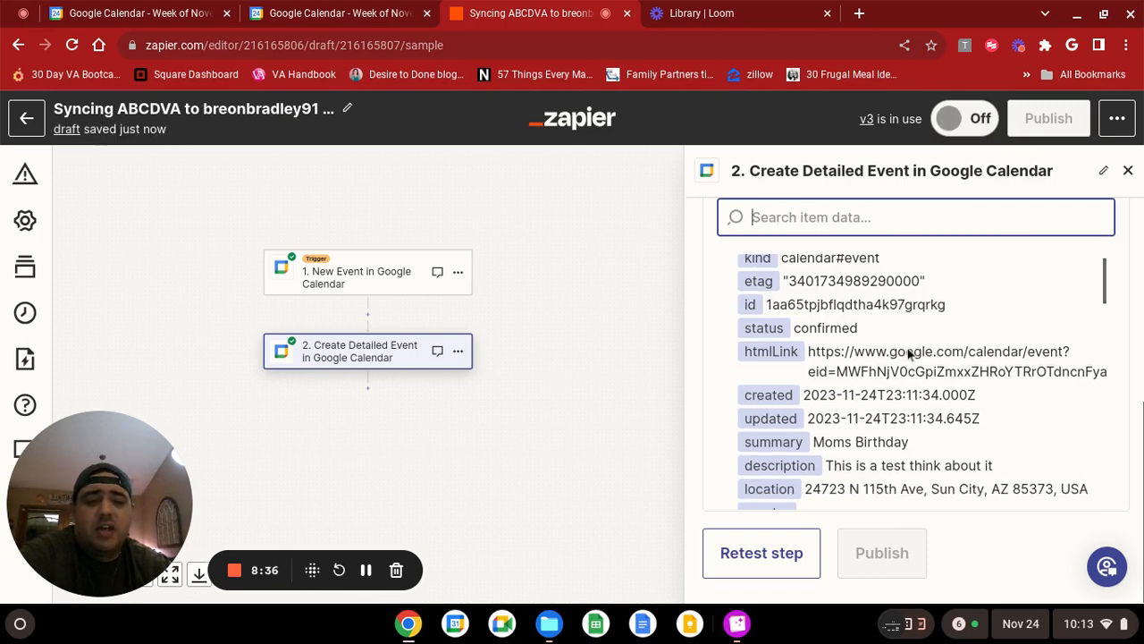
scroll(912, 367, "down", 3)
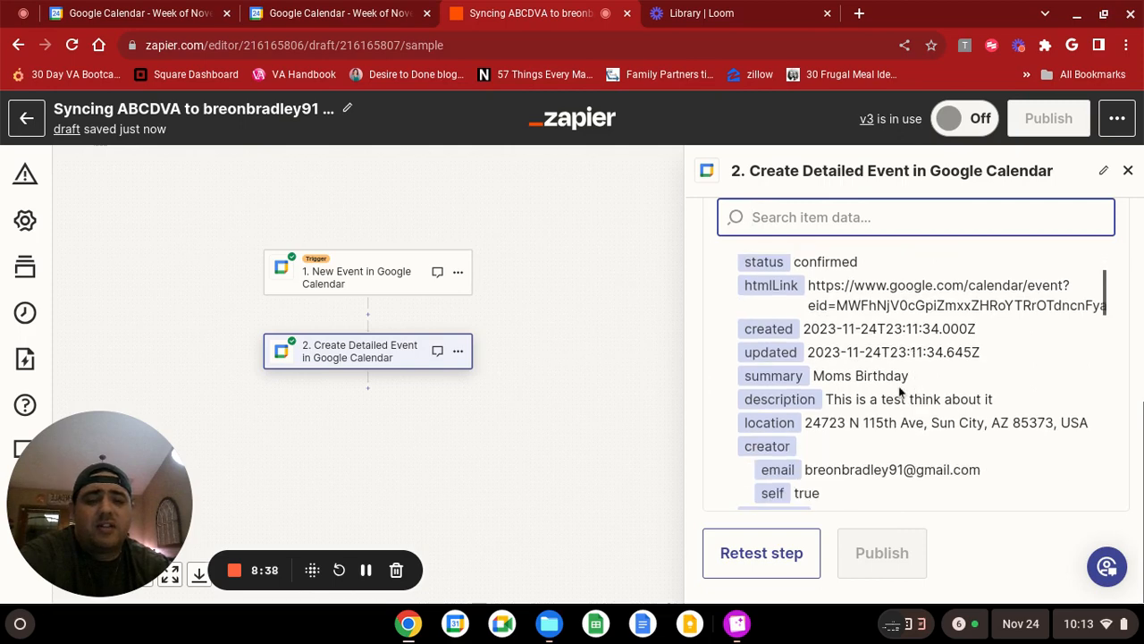
scroll(875, 356, "down", 4)
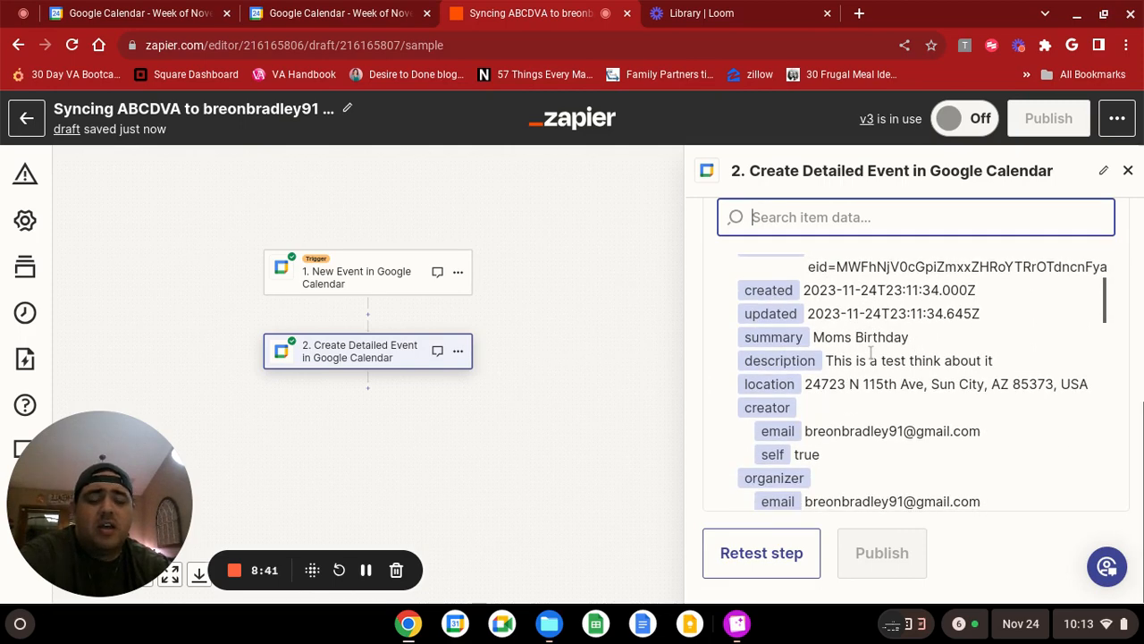
scroll(872, 368, "down", 8)
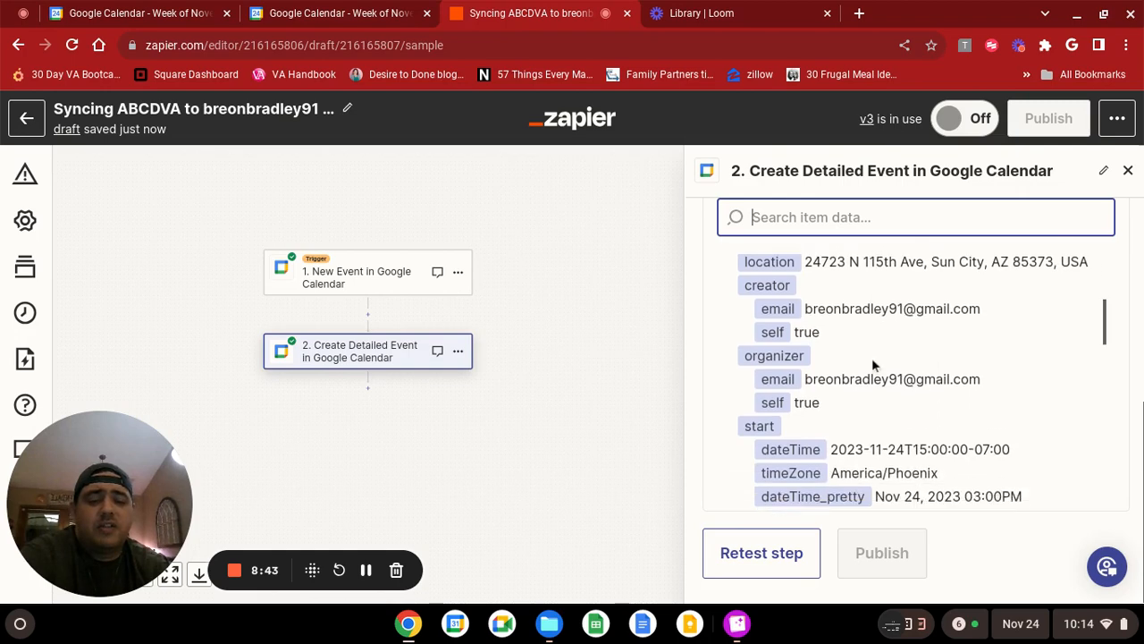
scroll(875, 362, "down", 6)
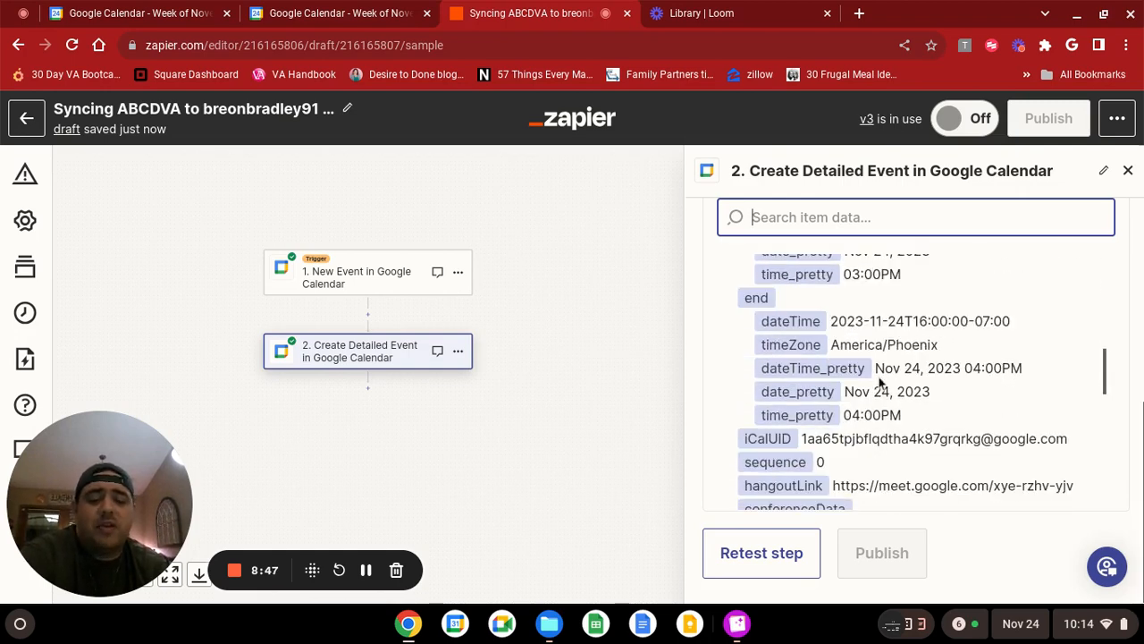
scroll(879, 393, "down", 3)
scroll(871, 434, "down", 2)
scroll(871, 432, "down", 3)
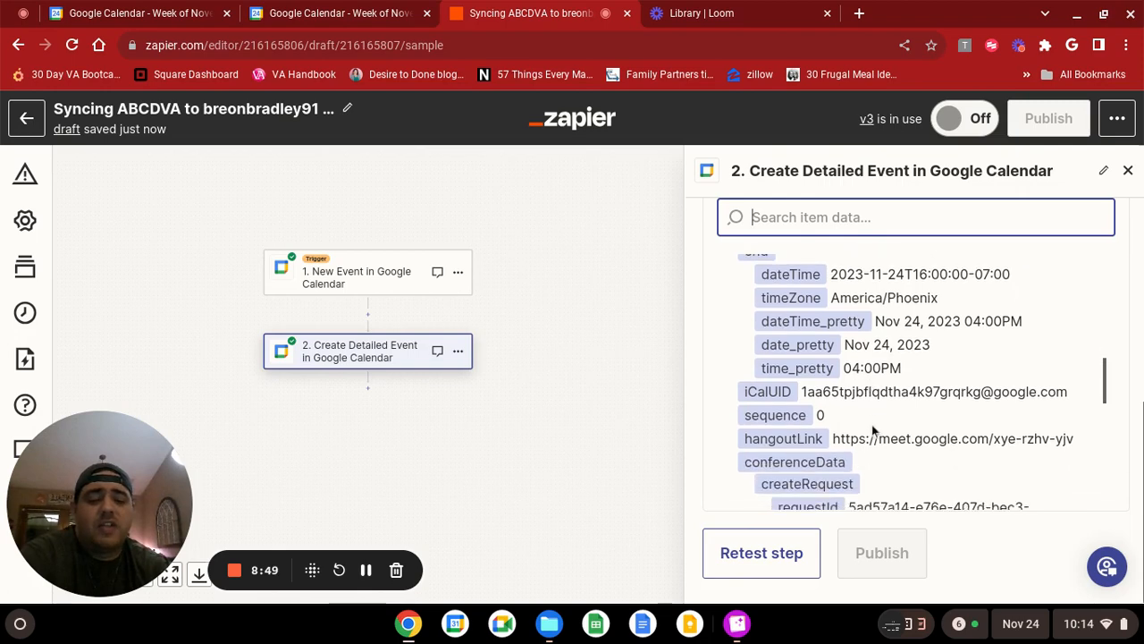
scroll(873, 430, "down", 8)
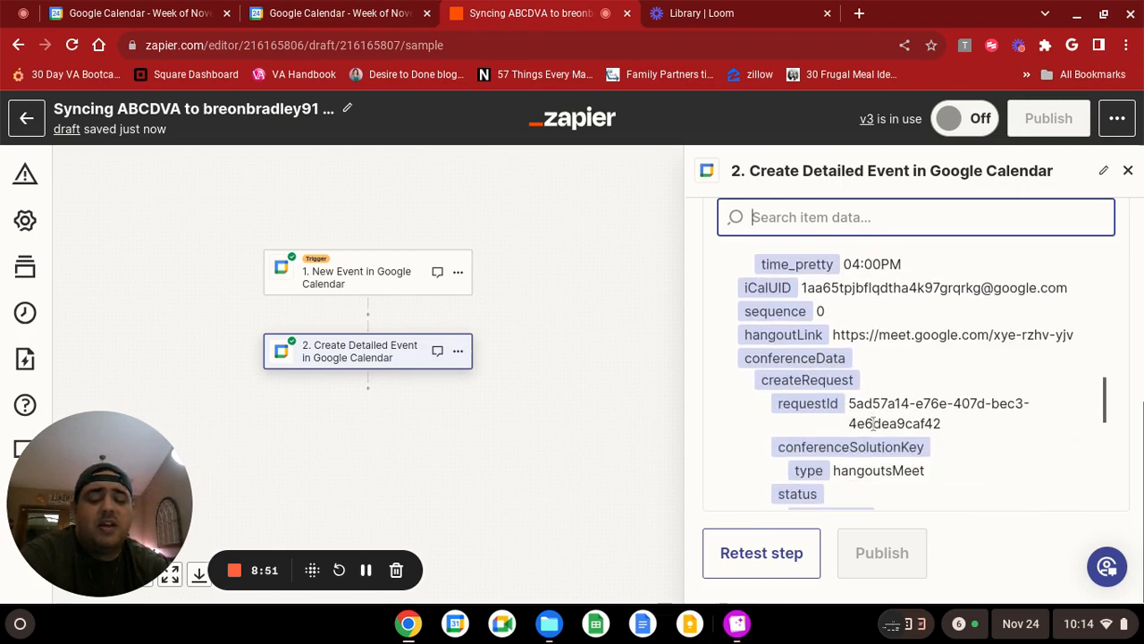
scroll(876, 419, "down", 10)
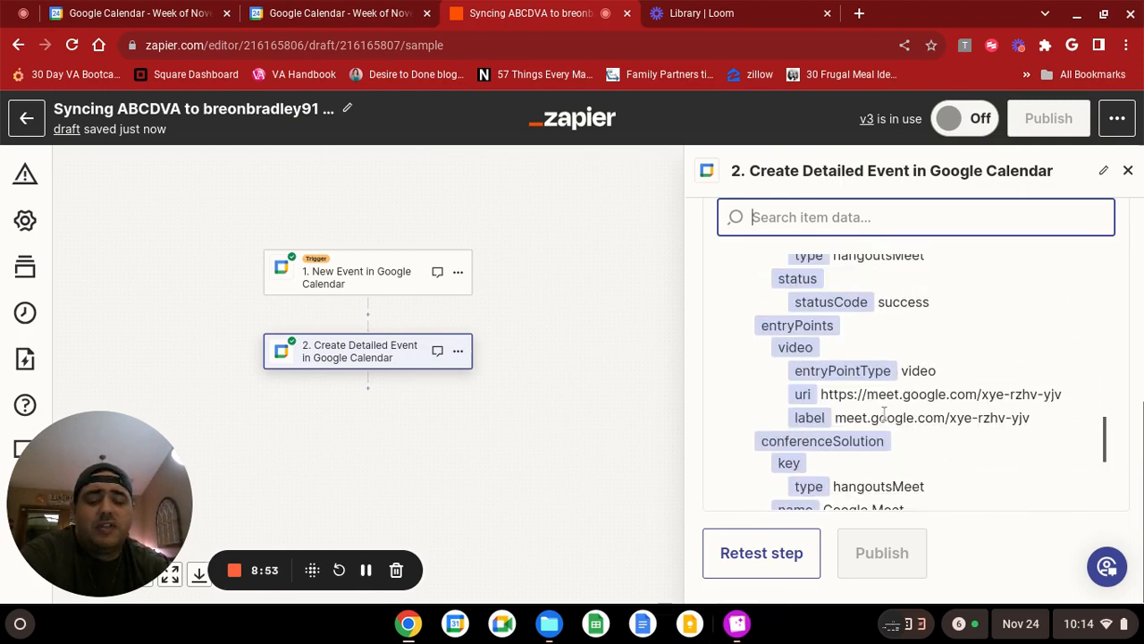
scroll(881, 414, "down", 5)
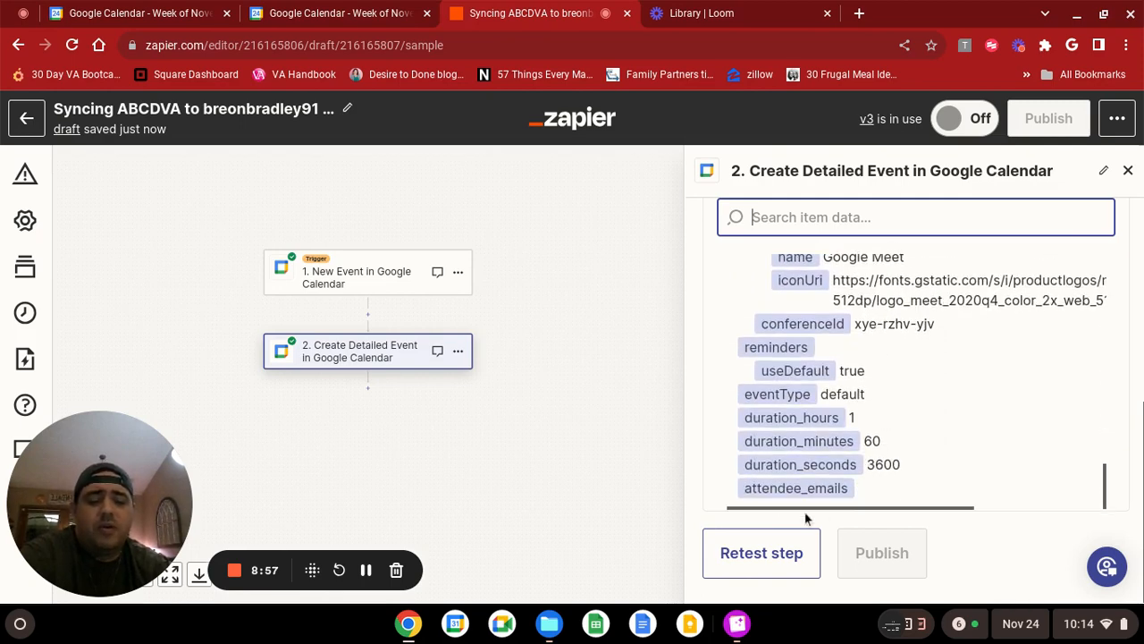
Retest the create-event action and check the destination Google Calendar for the new test event.
left_click(742, 565)
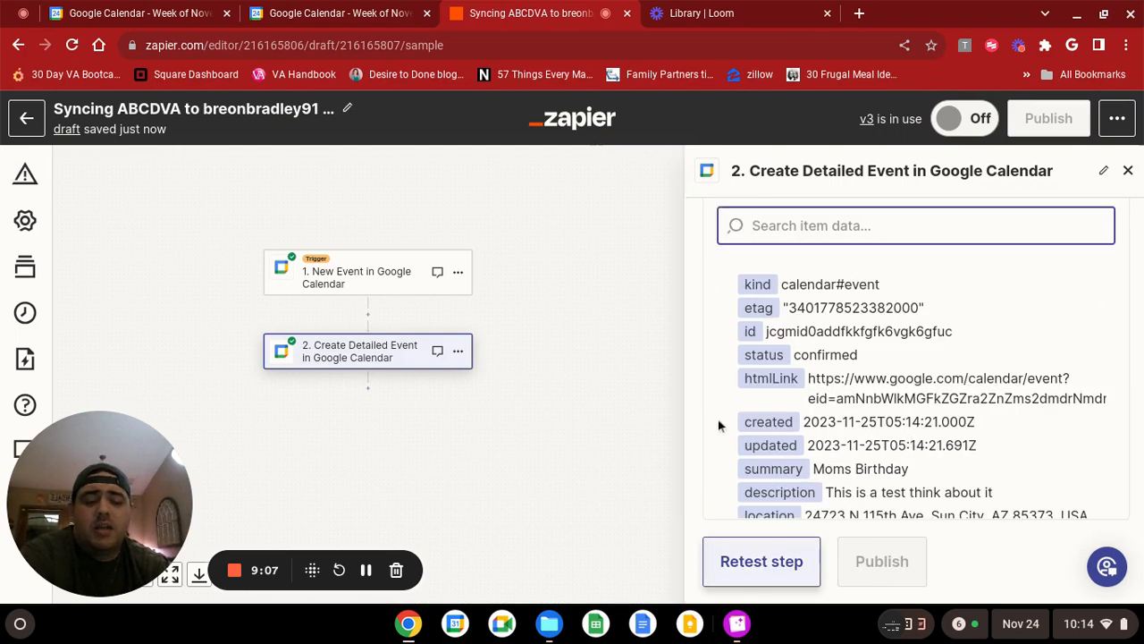
left_click(339, 14)
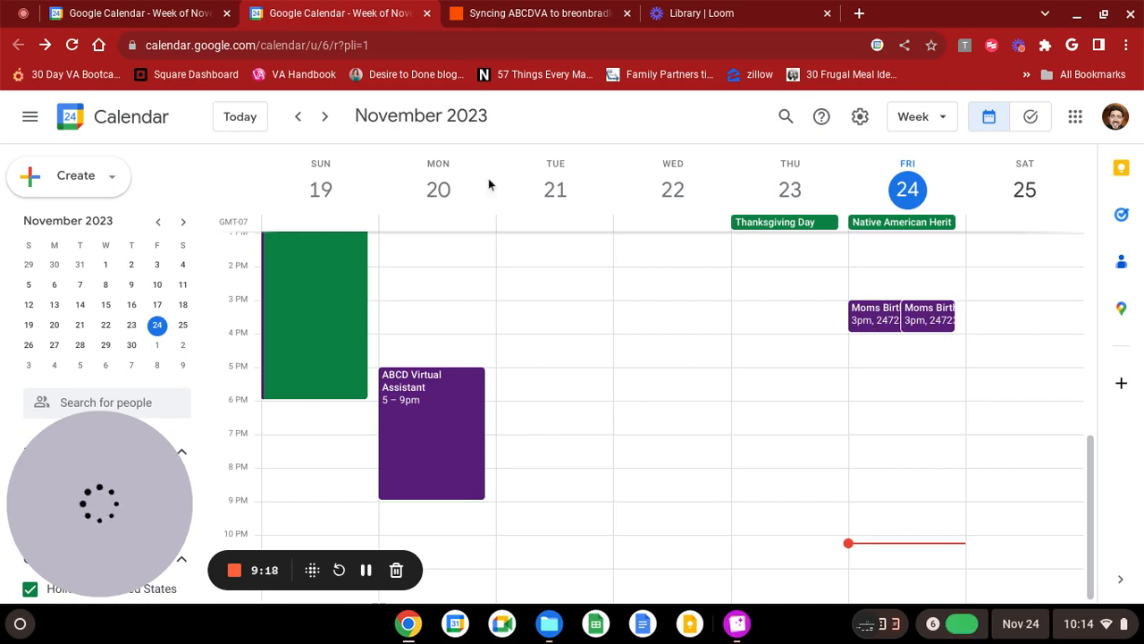
Return to the Zap editor in Zapier and turn the calendar sync Zap on.
left_click(535, 11)
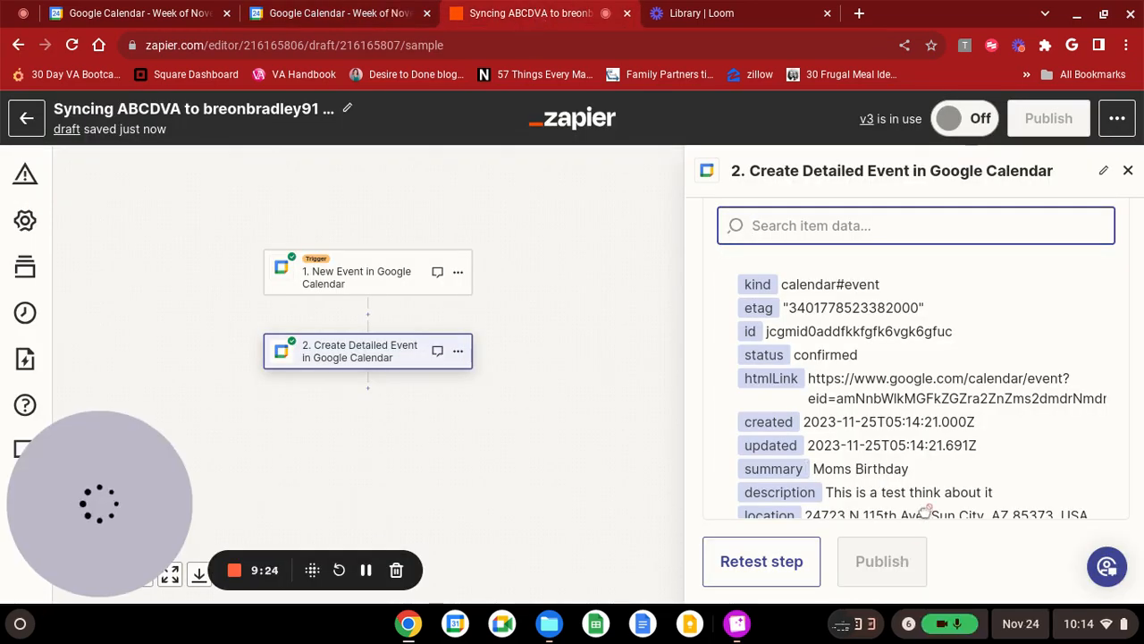
left_click(957, 127)
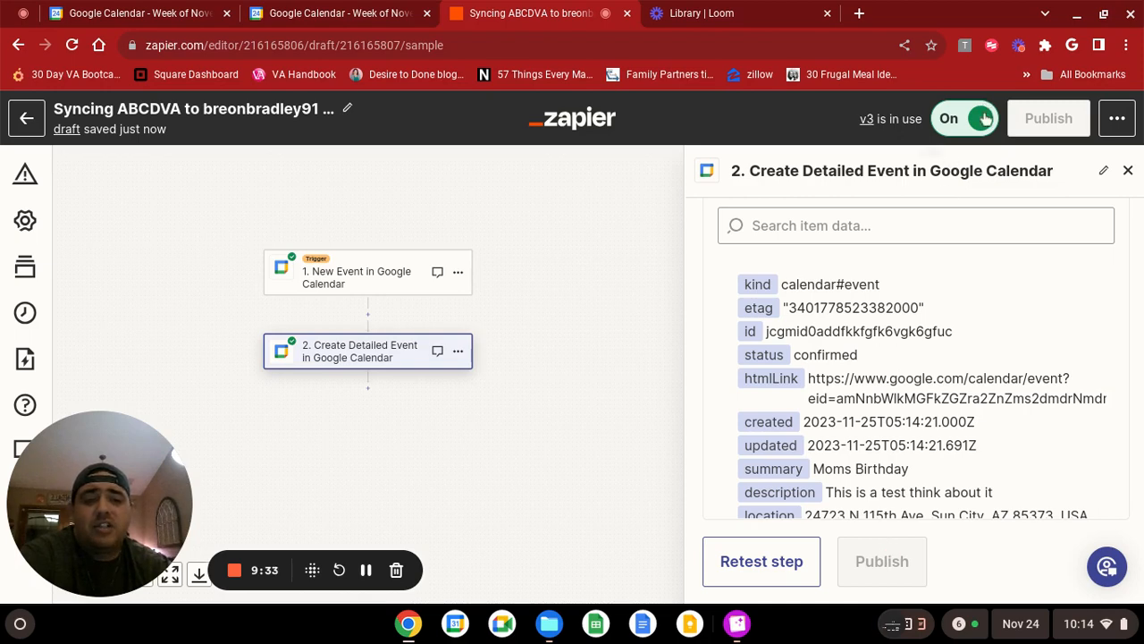
scroll(821, 365, "down", 1)
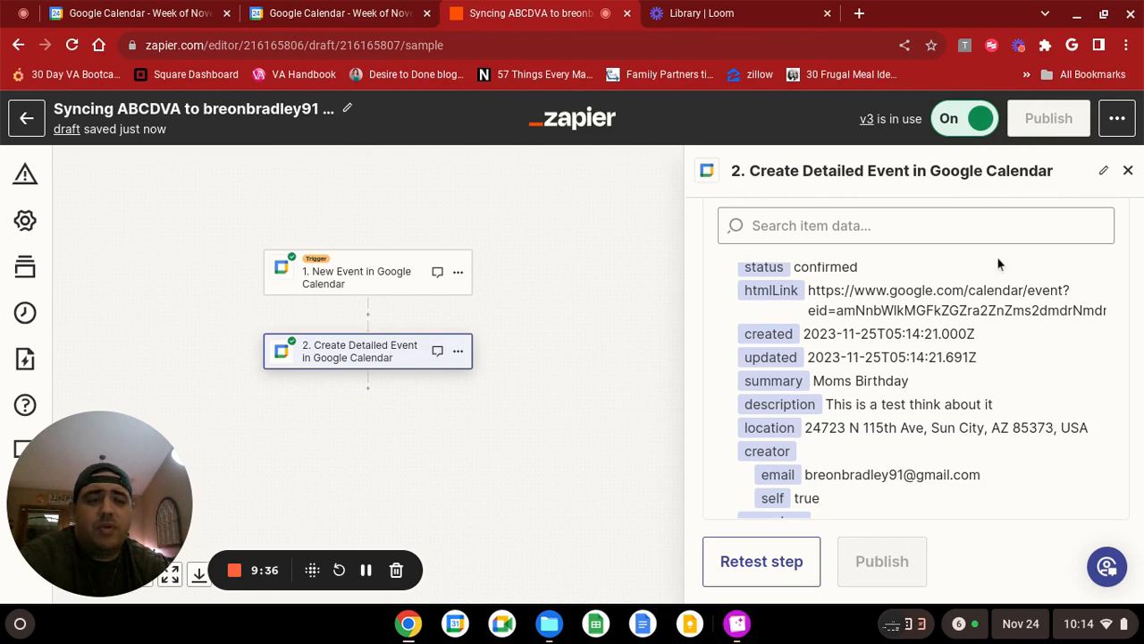
scroll(866, 577, "down", 1)
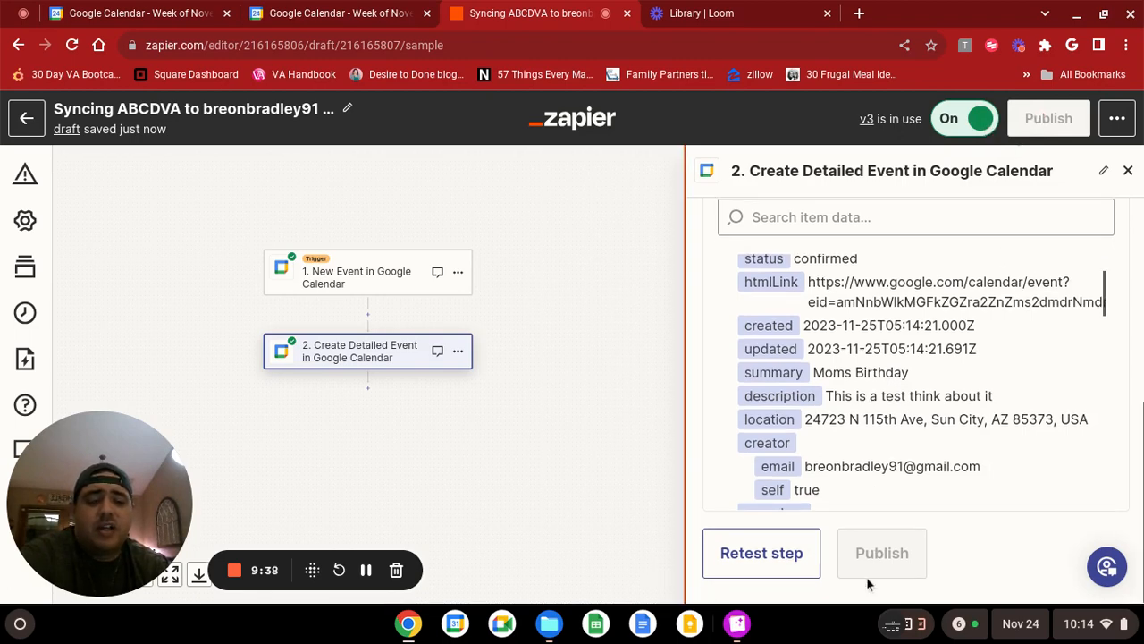
Switch to the source Google Calendar and start a detailed event on Nov 25, 2023, 8:00pm to 9:00pm, titled "Dad Birthday".
left_click(166, 20)
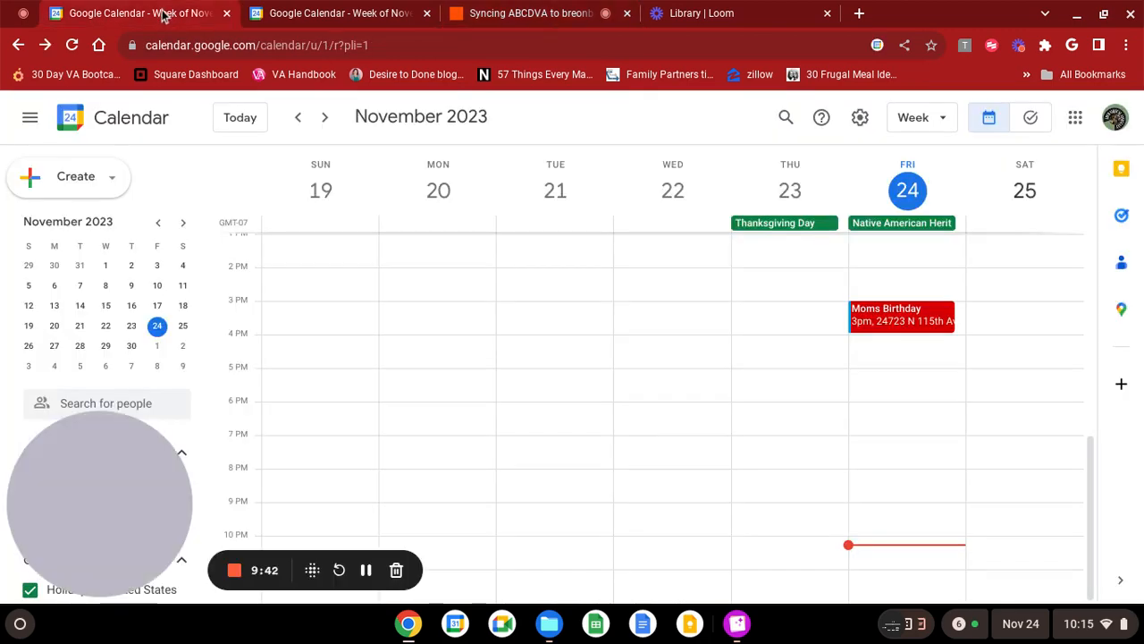
left_click(1005, 479)
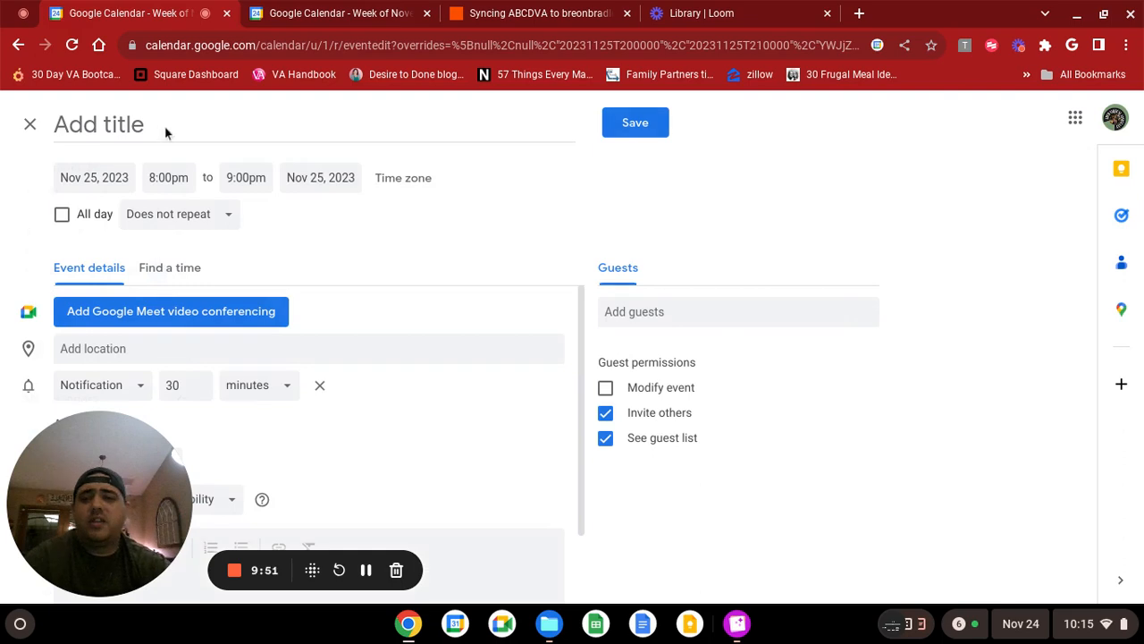
type("Dad ")
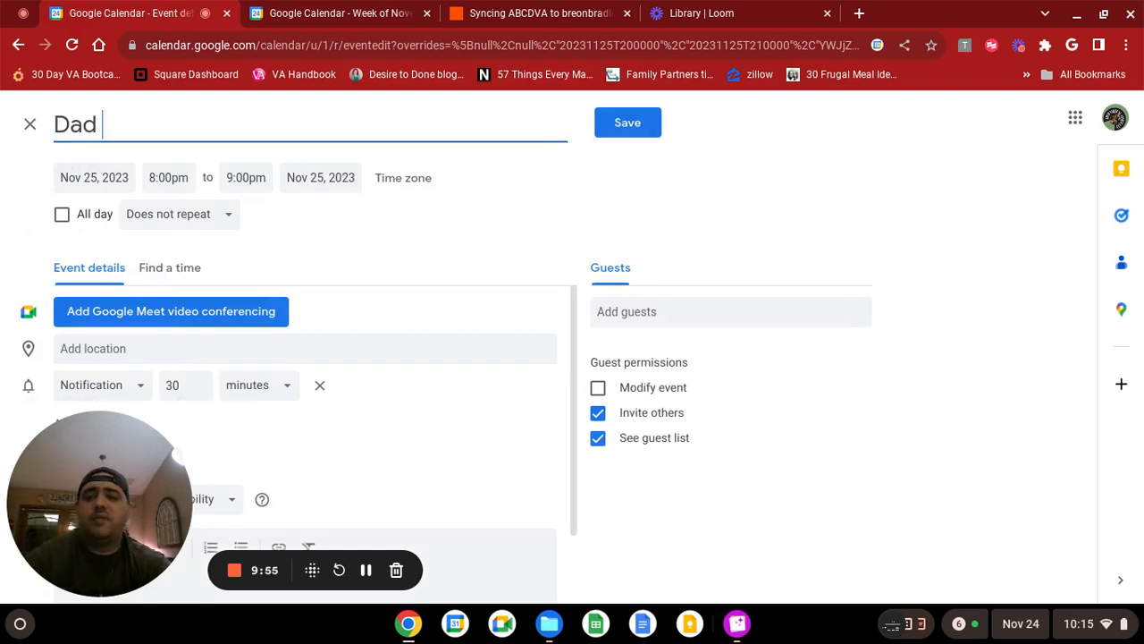
type("Birthday")
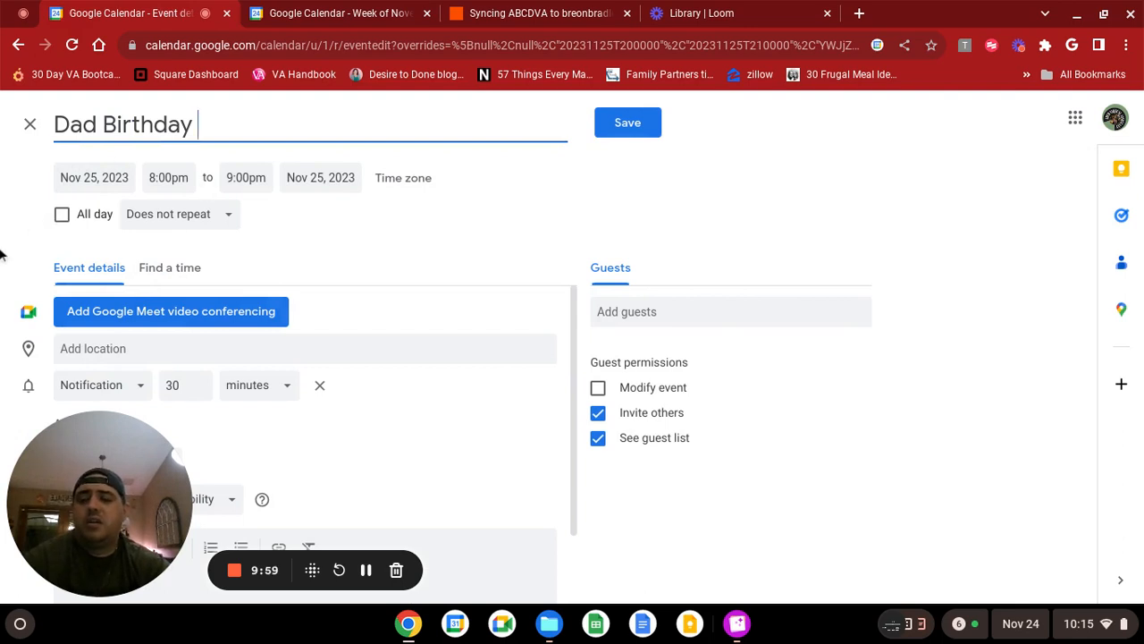
Add Google Meet video conferencing to the event and set its location to the McDonald's on West Thunderbird Road in Peoria.
left_click(128, 308)
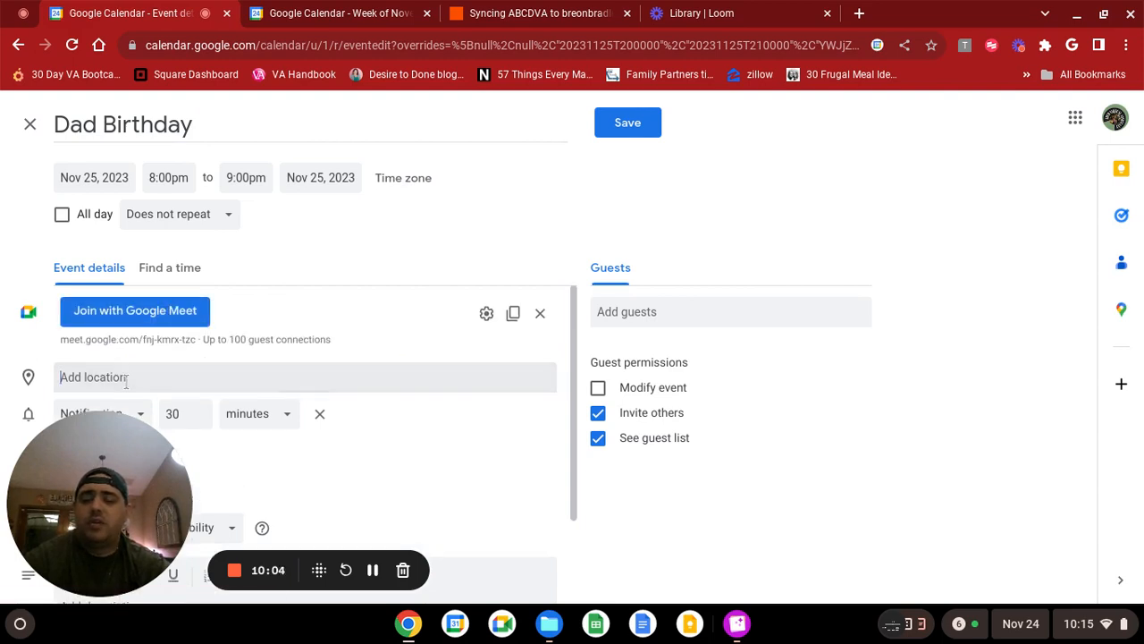
left_click(126, 379)
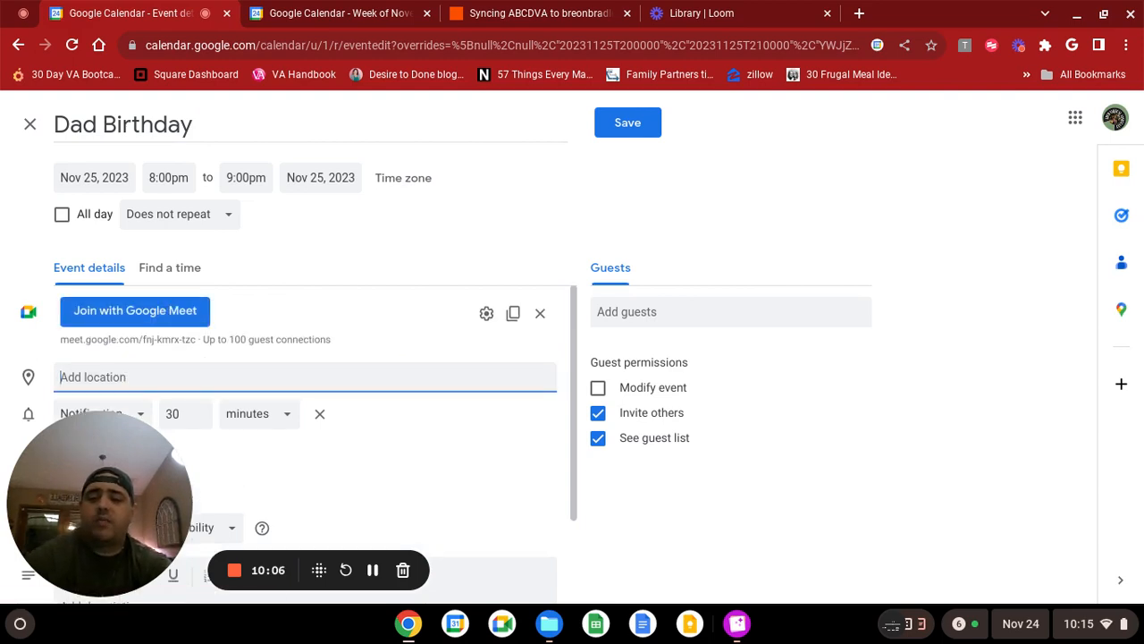
type("Mcdon")
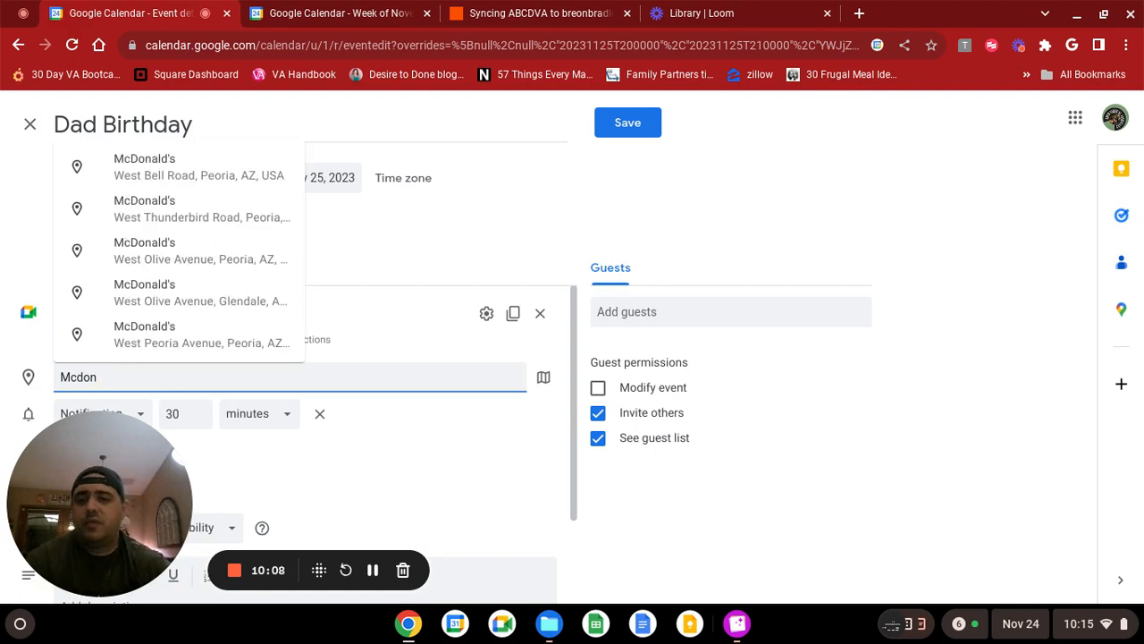
left_click(182, 213)
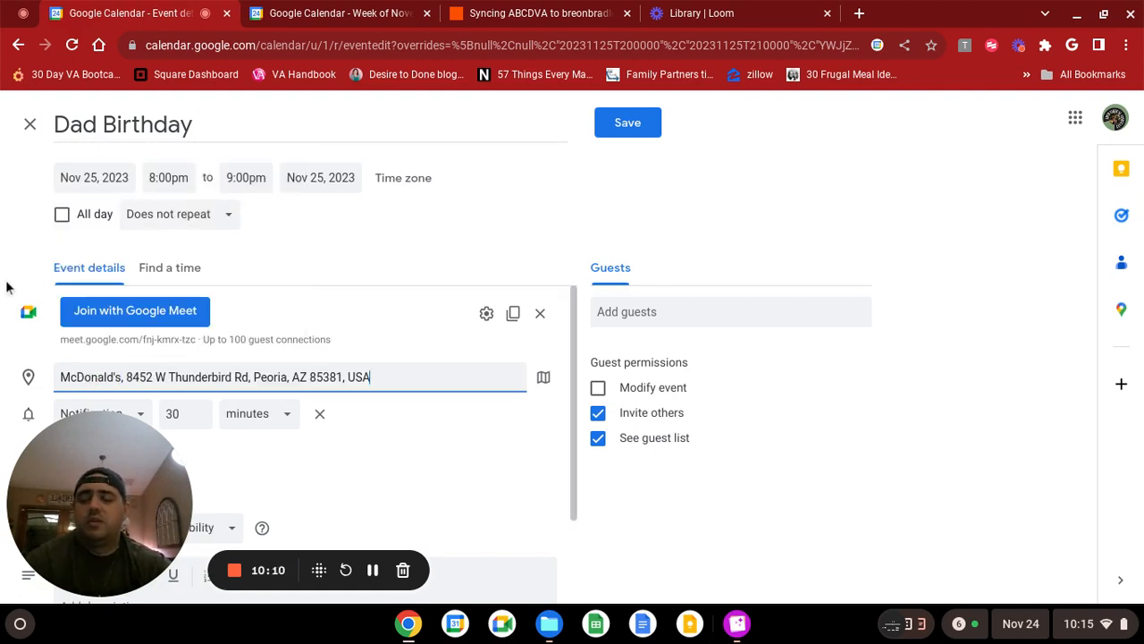
Enter the event description "Dont forget to wish dad a happy birthday" and set the event color to dark green.
scroll(304, 452, "down", 3)
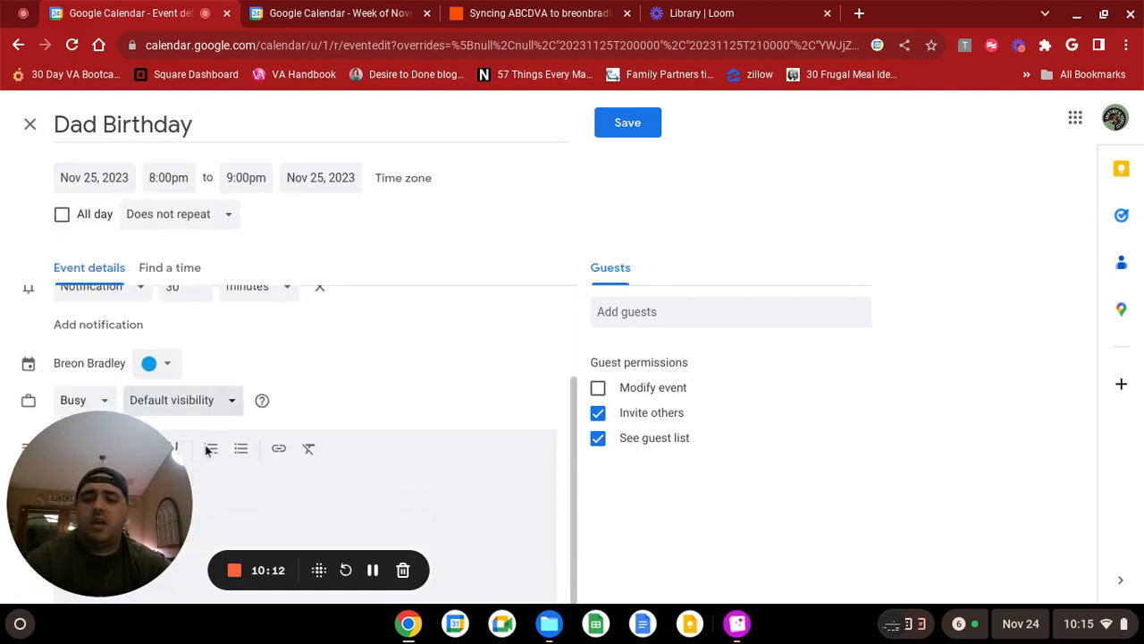
left_click(284, 488)
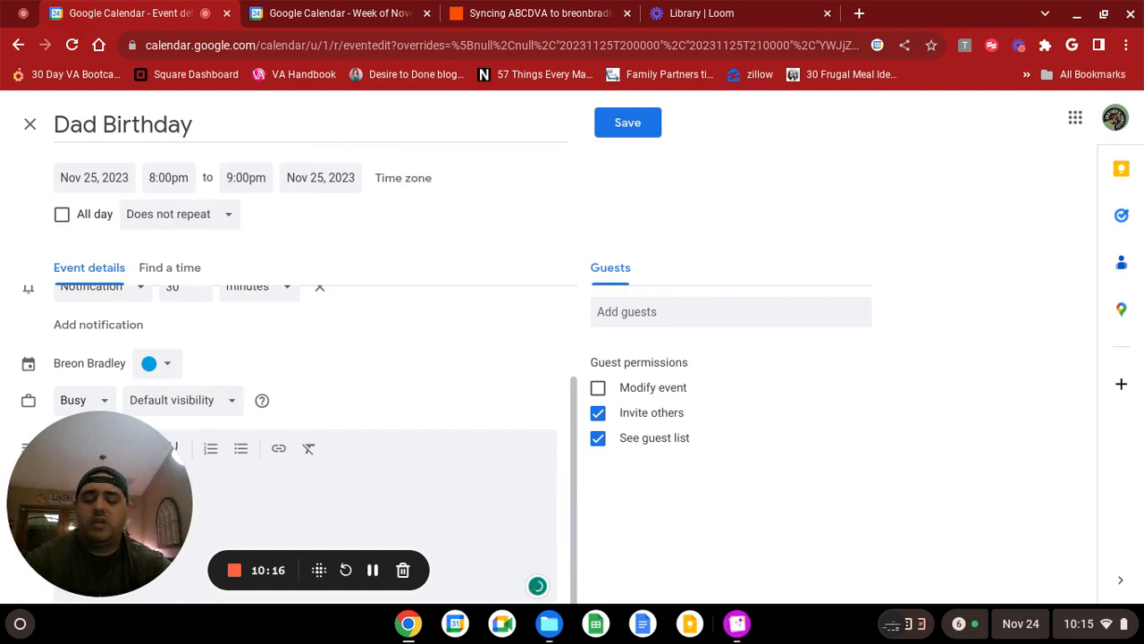
type("happy birthday")
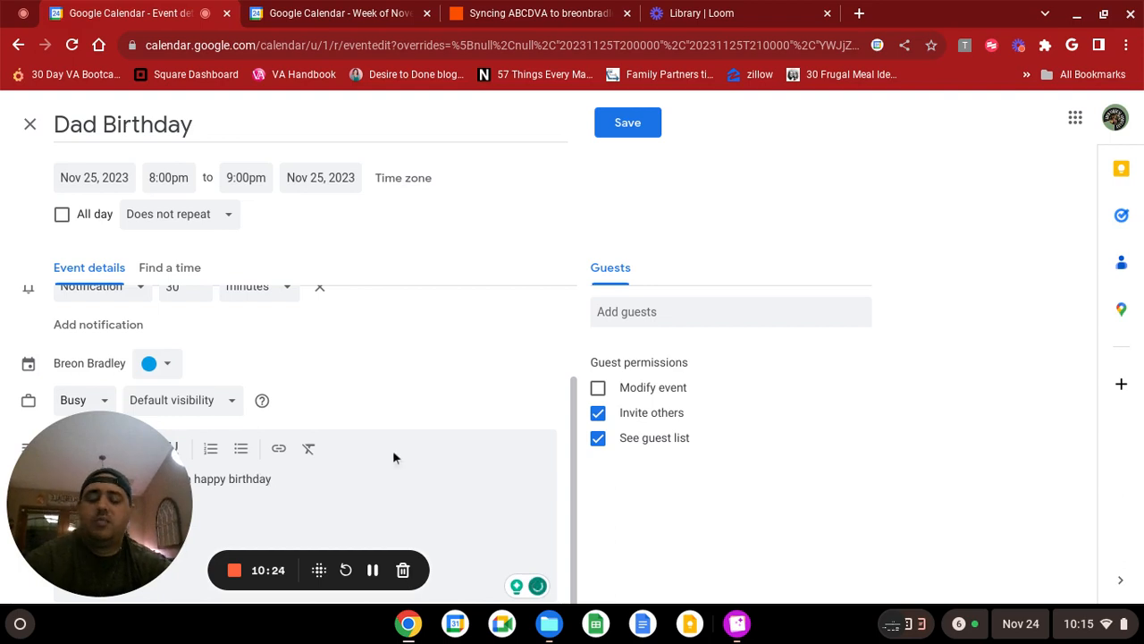
left_click(165, 367)
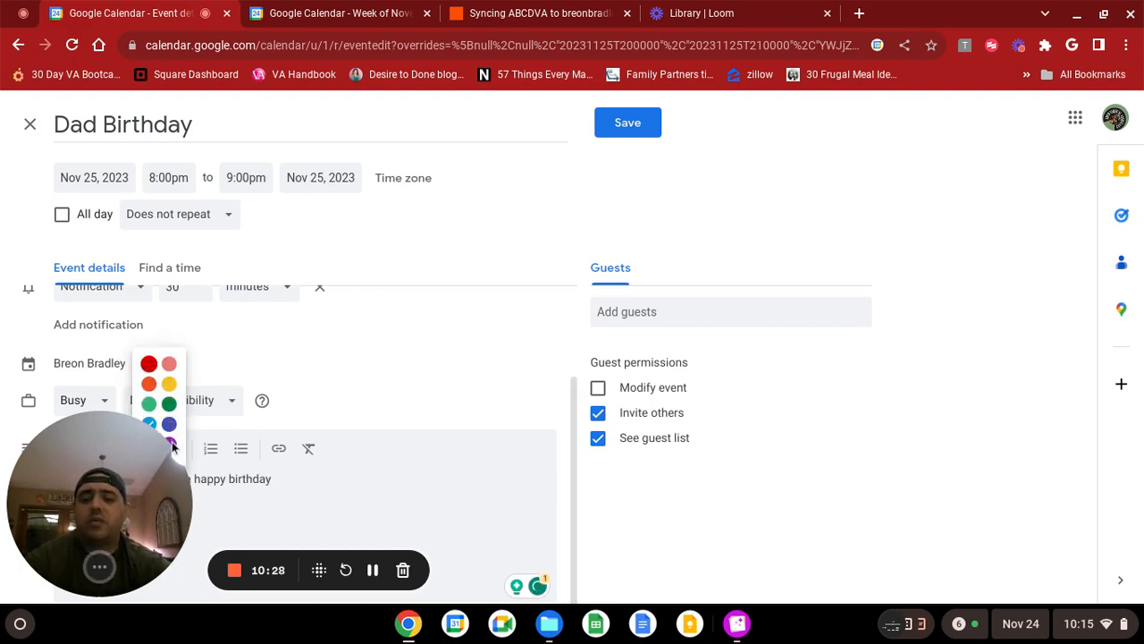
left_click(169, 405)
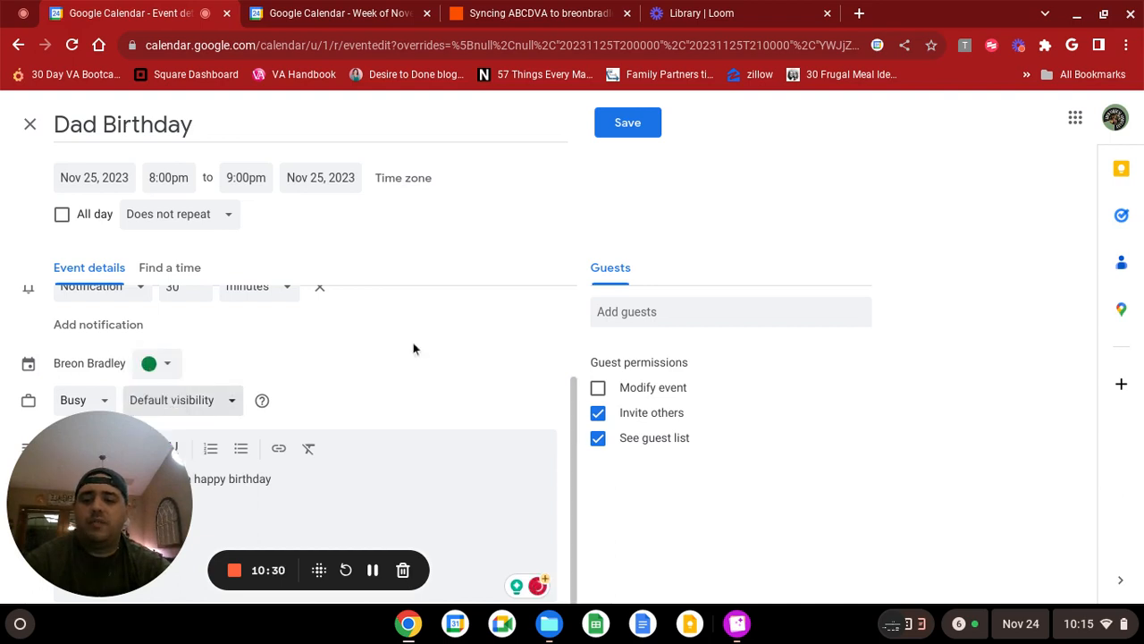
Add the destination calendar account as a guest, save the event, and send the invitation email.
left_click(763, 315)
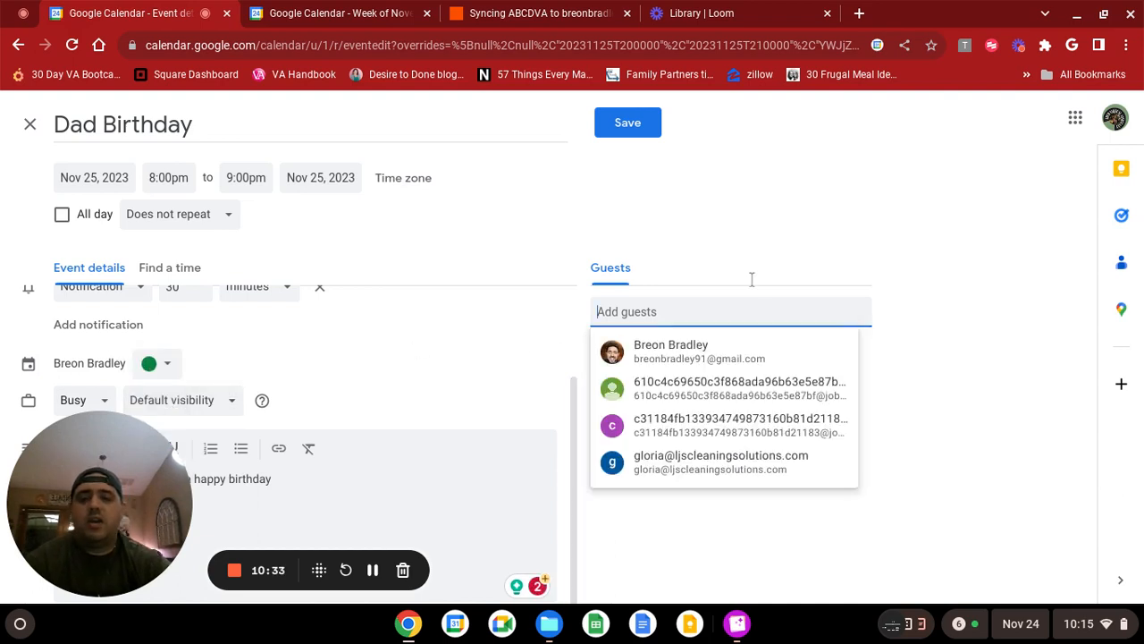
type("breon")
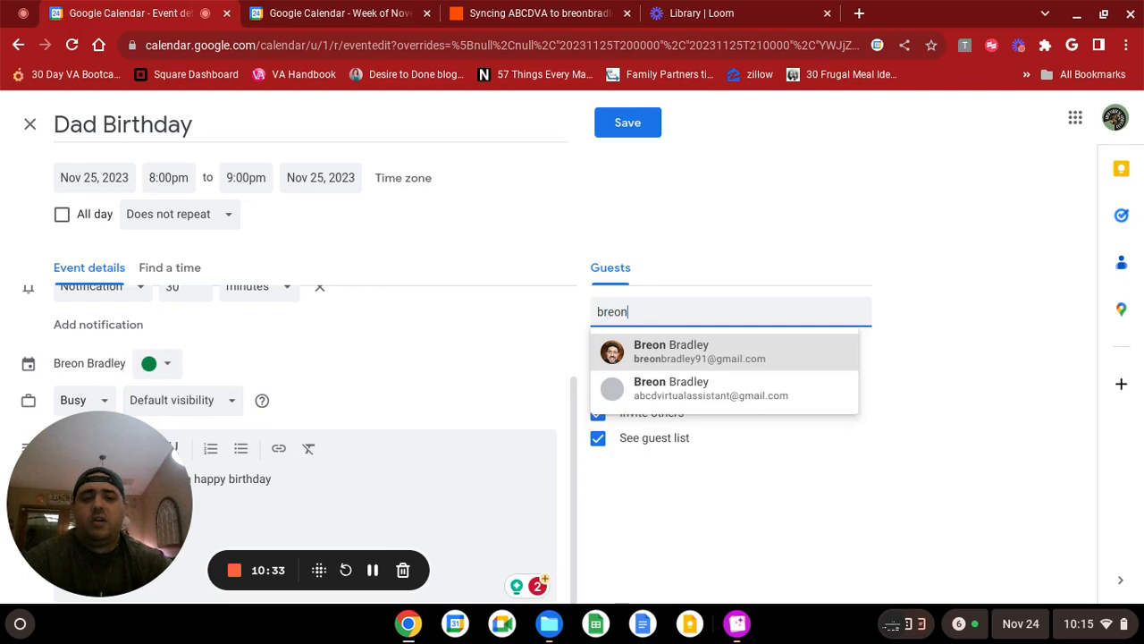
left_click(720, 349)
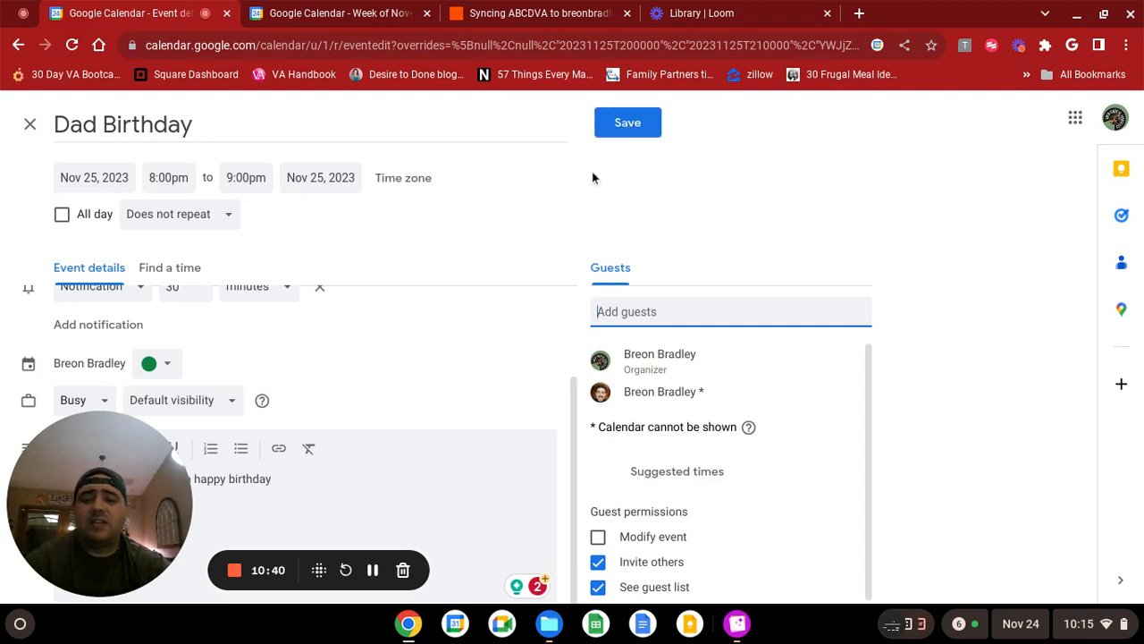
left_click(628, 125)
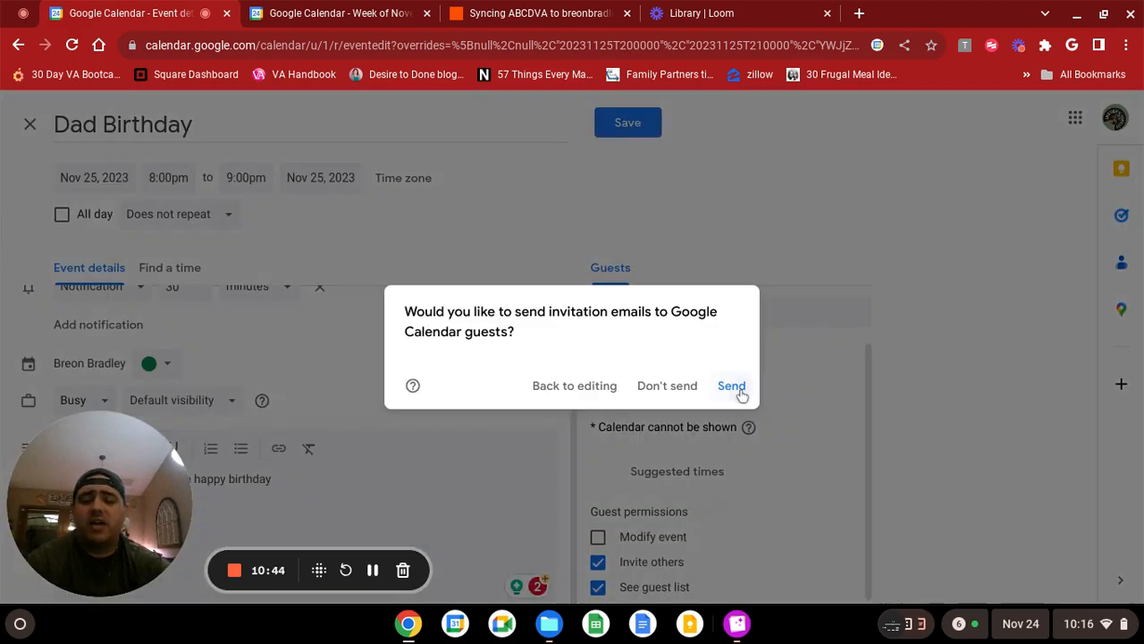
left_click(739, 388)
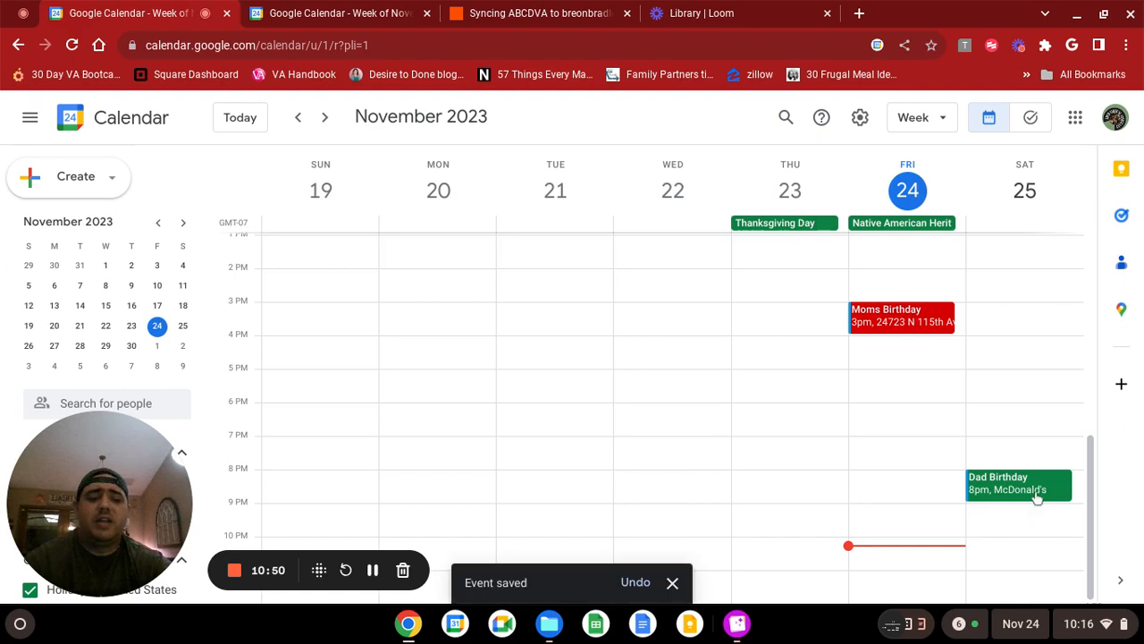
Check the destination Google Calendar for the Dad Birthday event and examine its time, Meet link, location, guests, description and reminder.
left_click(307, 13)
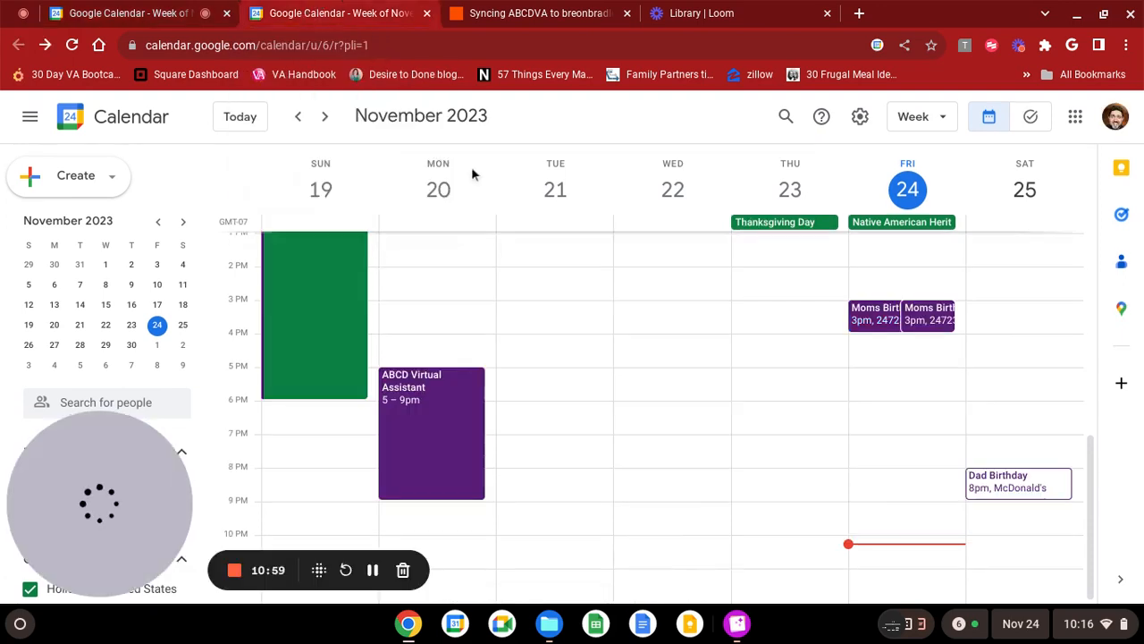
left_click(1019, 488)
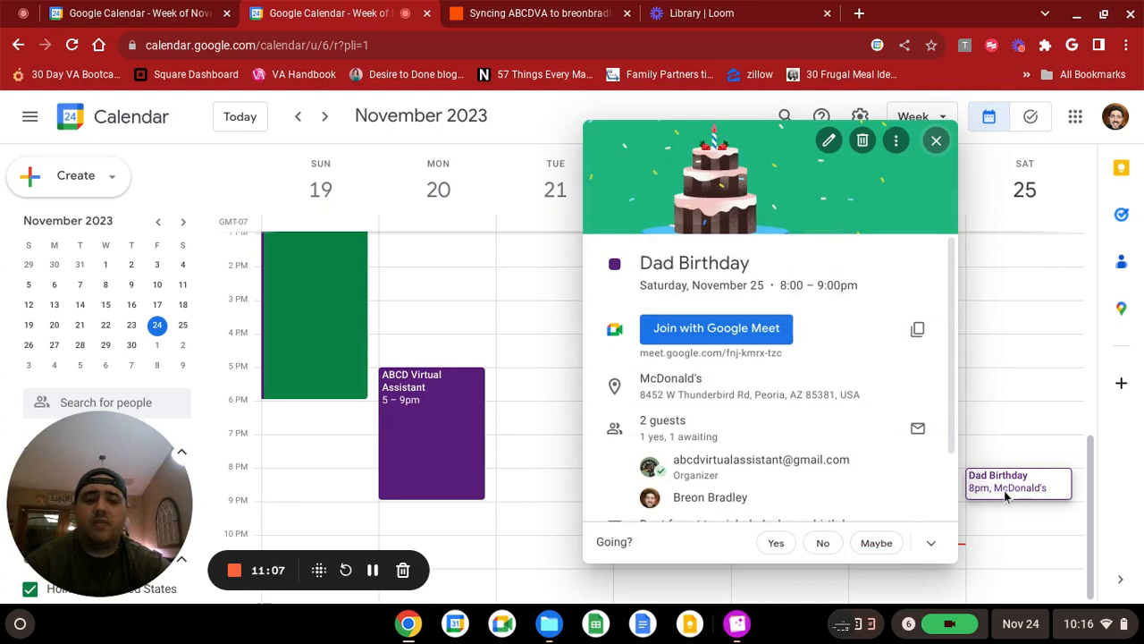
scroll(728, 411, "down", 1)
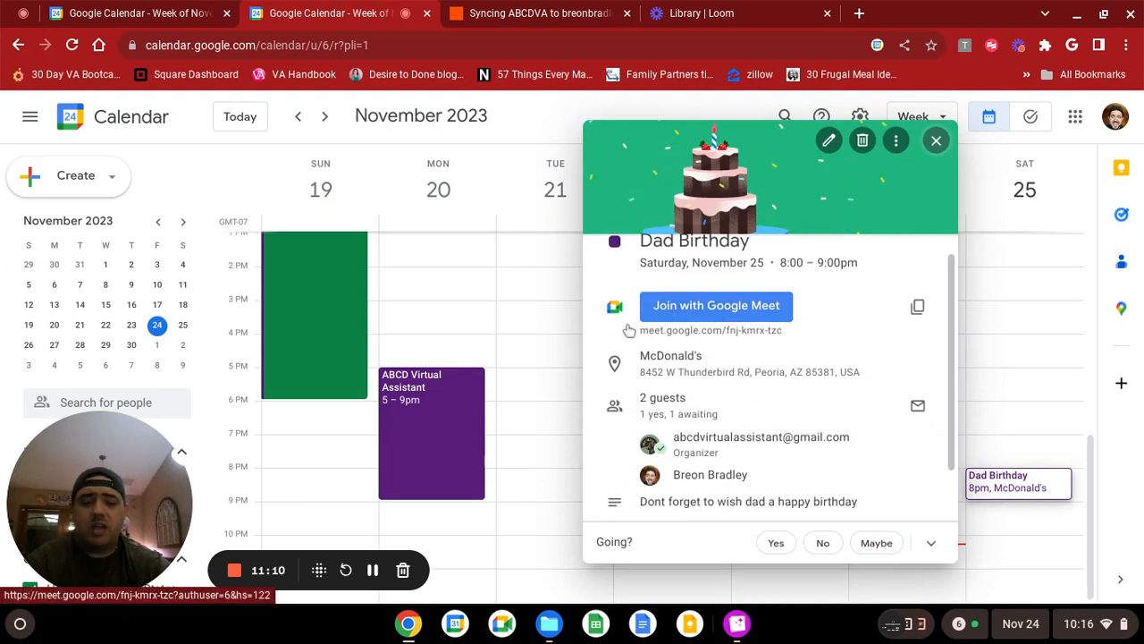
scroll(715, 385, "down", 1)
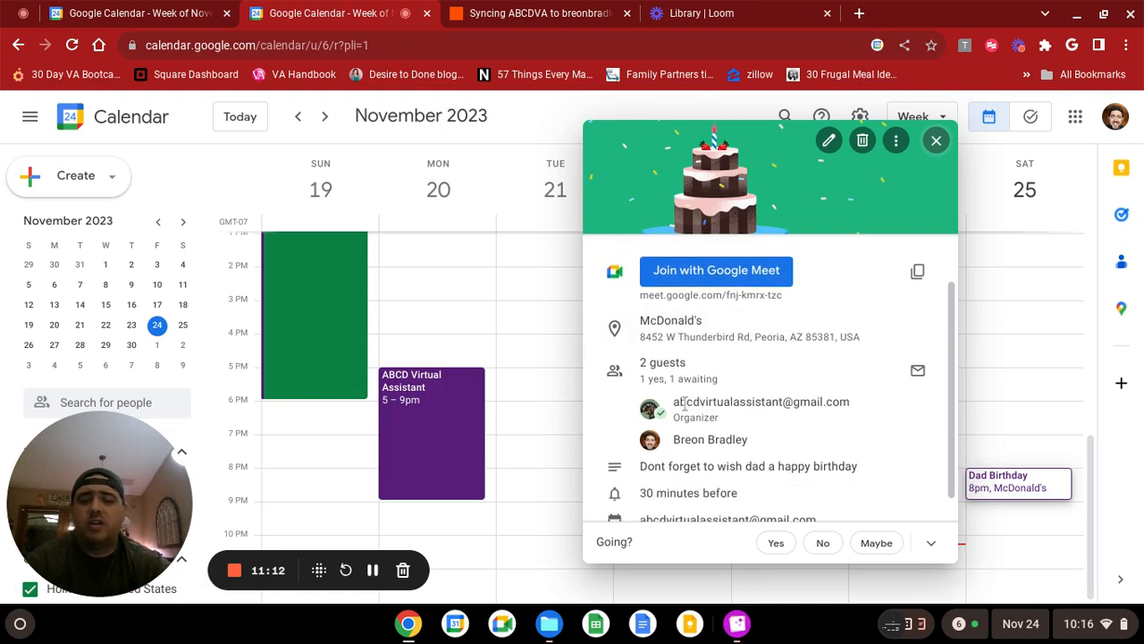
scroll(672, 472, "down", 1)
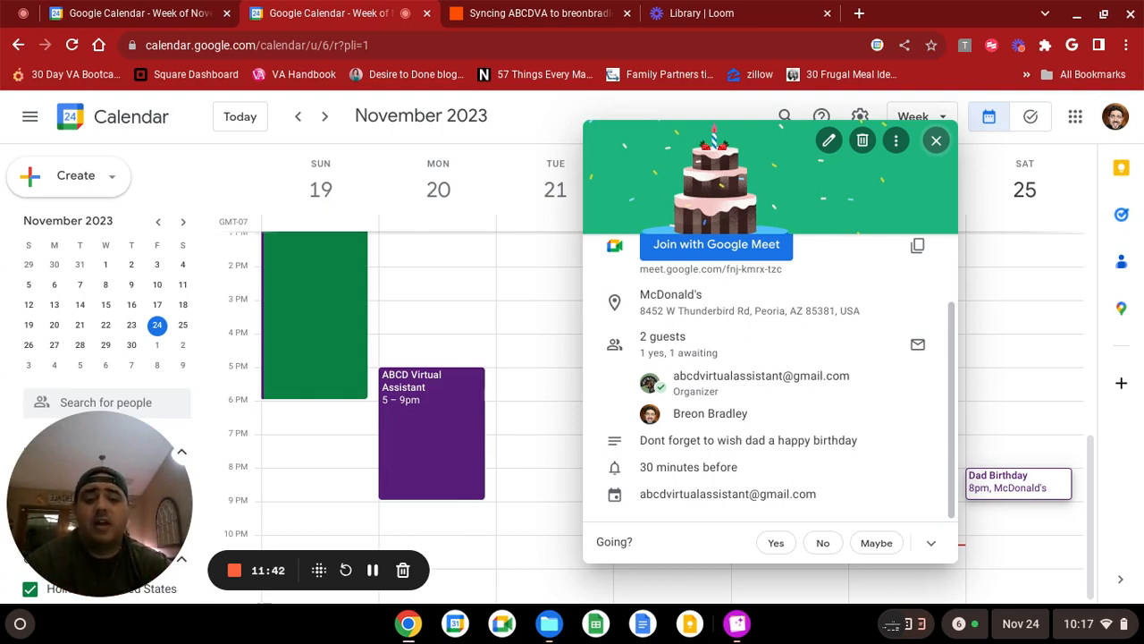
Switch to the video library in Loom.
left_click(751, 11)
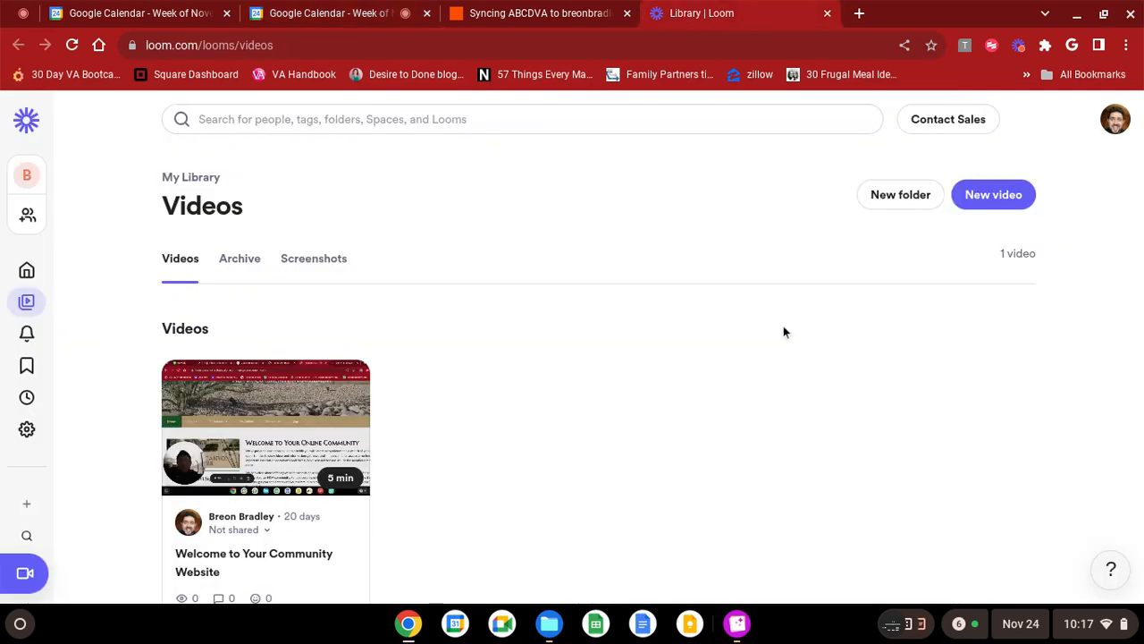